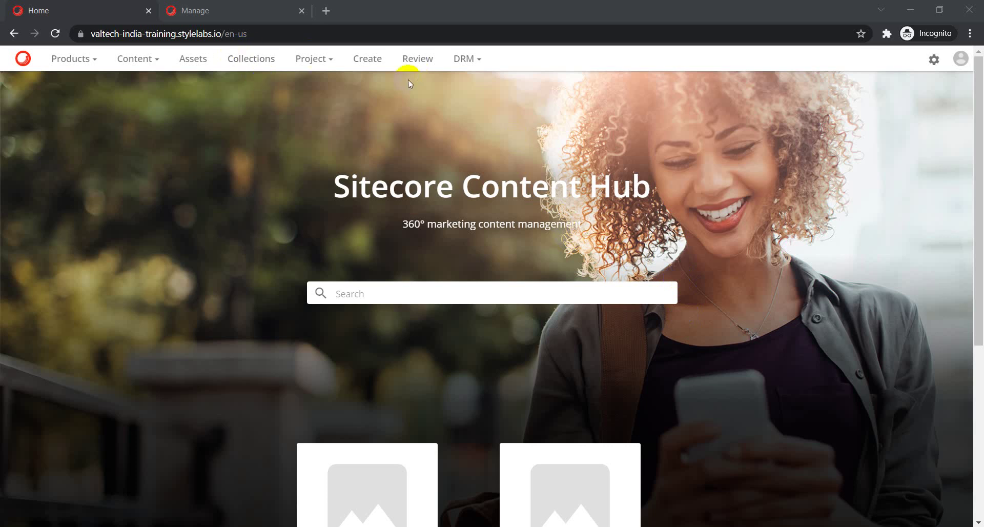
# Go to the Create page from the home page's top navigation bar.
pyautogui.click(371, 61)
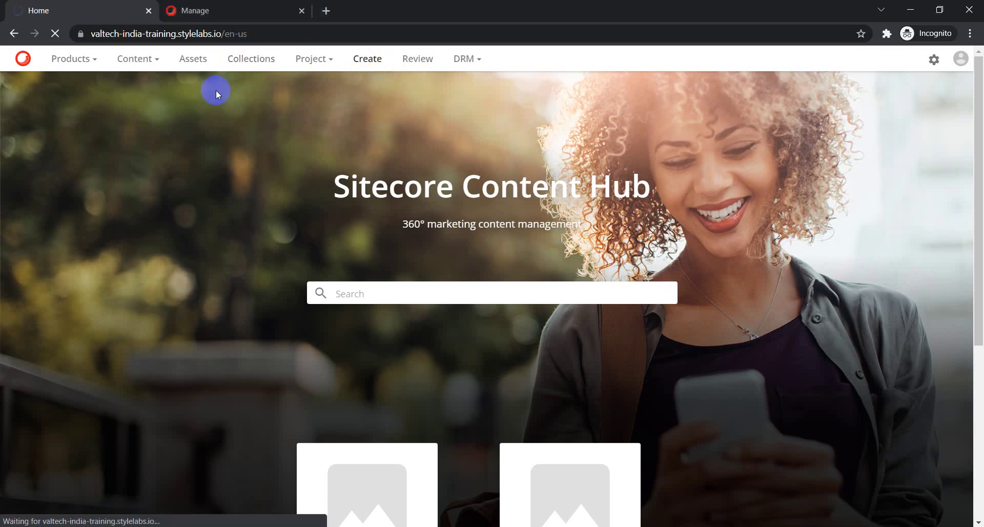
# Open the detail page of the autumn-6769712_960_720.jpg asset from the Create page.
pyautogui.click(193, 68)
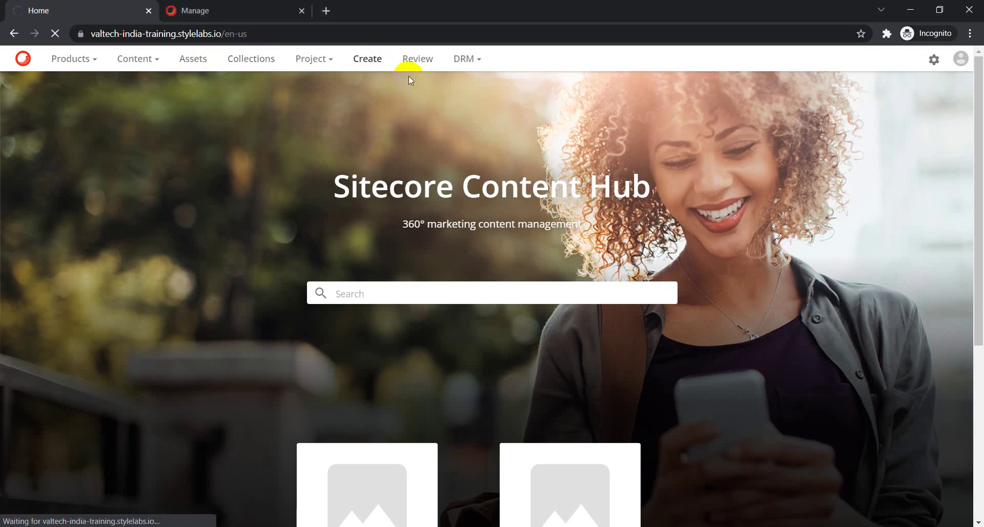
pyautogui.click(368, 61)
pyautogui.click(444, 202)
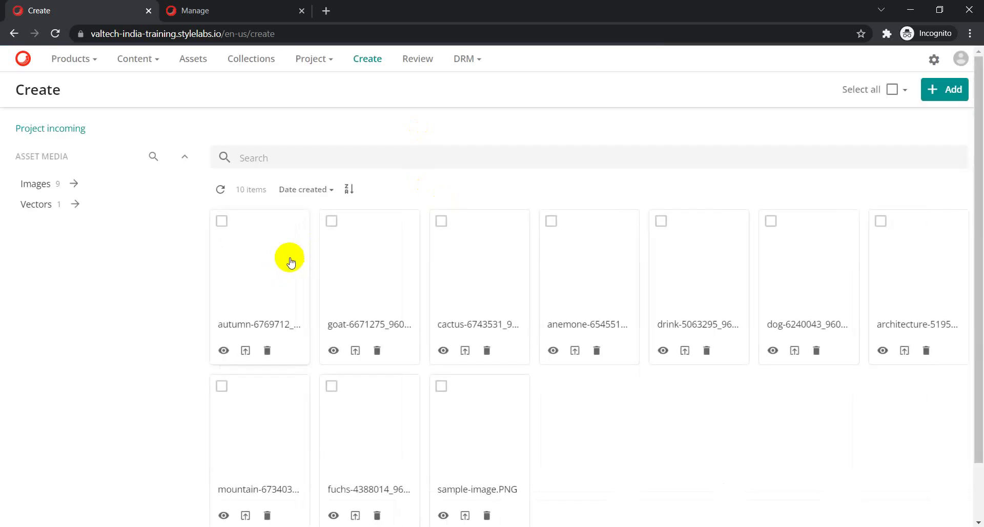
pyautogui.click(263, 273)
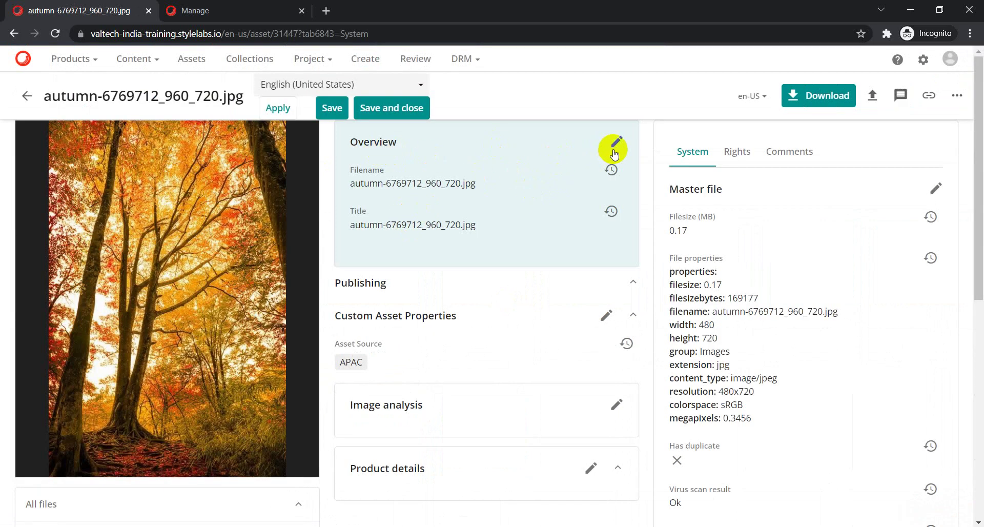
# Edit the autumn asset's Overview and review its Type, Marketing Description, Agency and Asset Description fields.
pyautogui.click(617, 146)
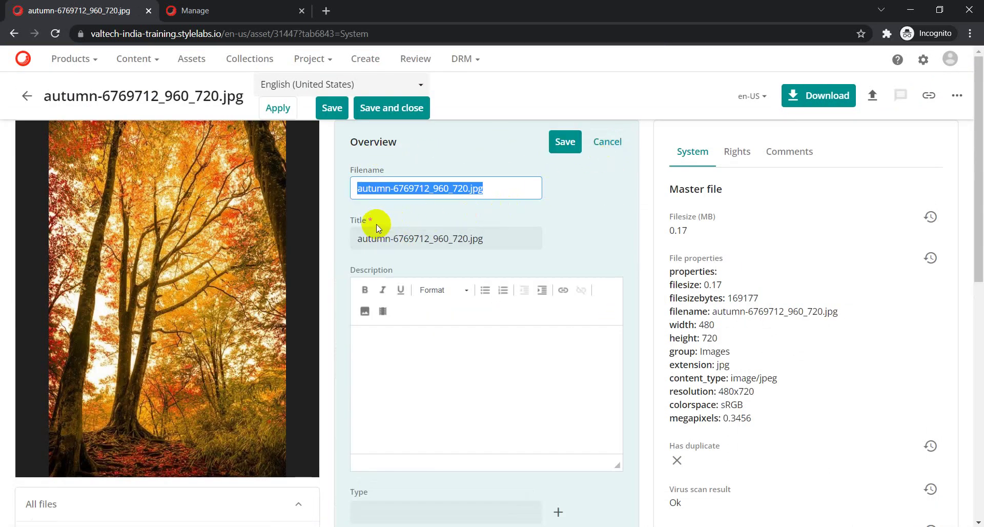
pyautogui.scroll(-2, 449, 323)
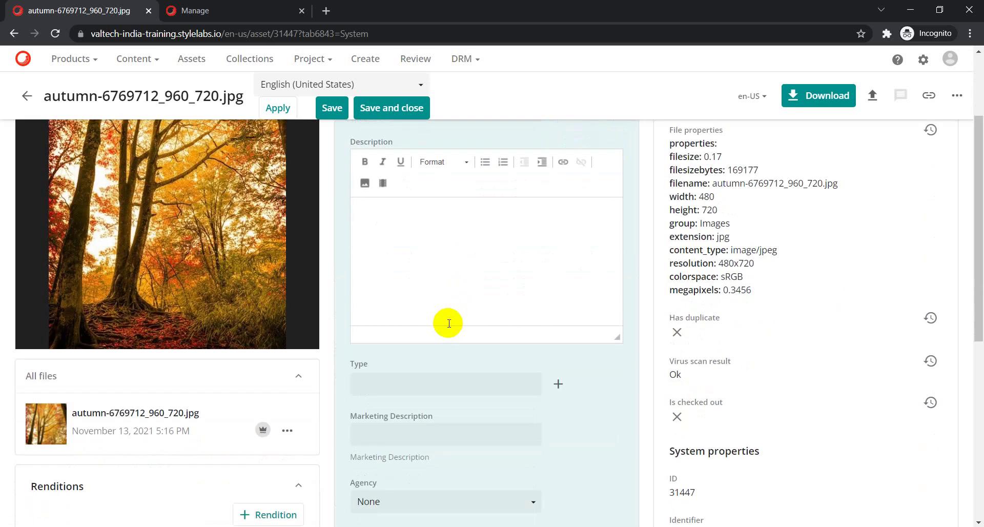
pyautogui.scroll(-1, 449, 323)
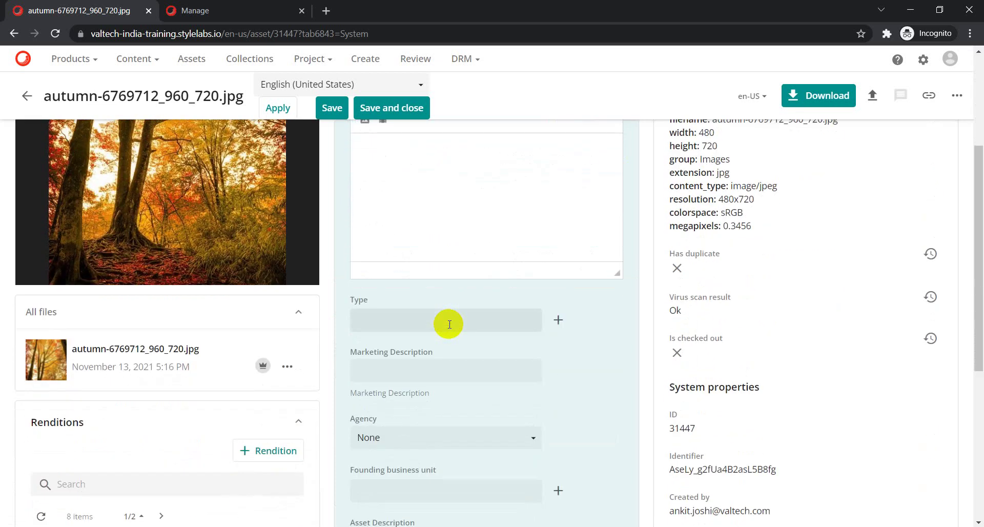
pyautogui.scroll(-1, 450, 323)
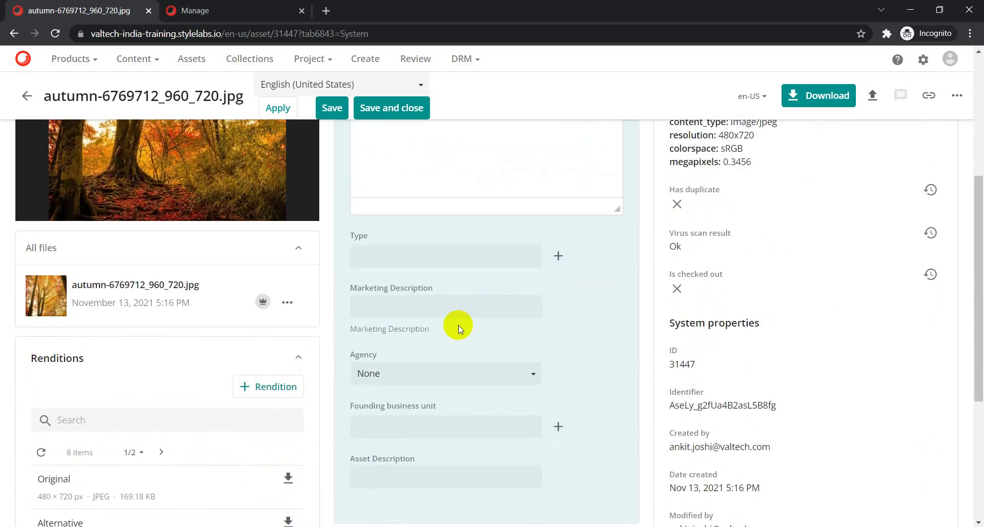
pyautogui.scroll(-3, 458, 325)
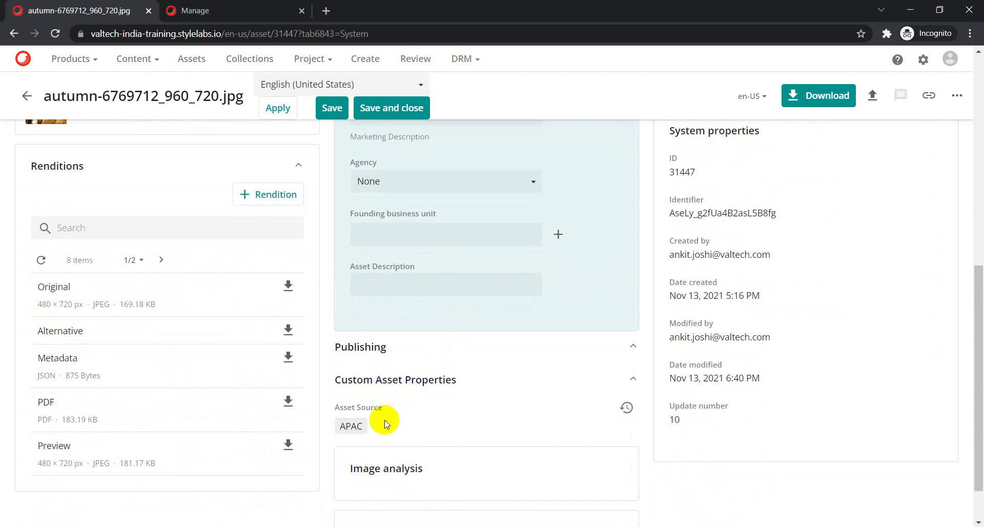
pyautogui.scroll(-1, 399, 413)
pyautogui.scroll(-1, 401, 411)
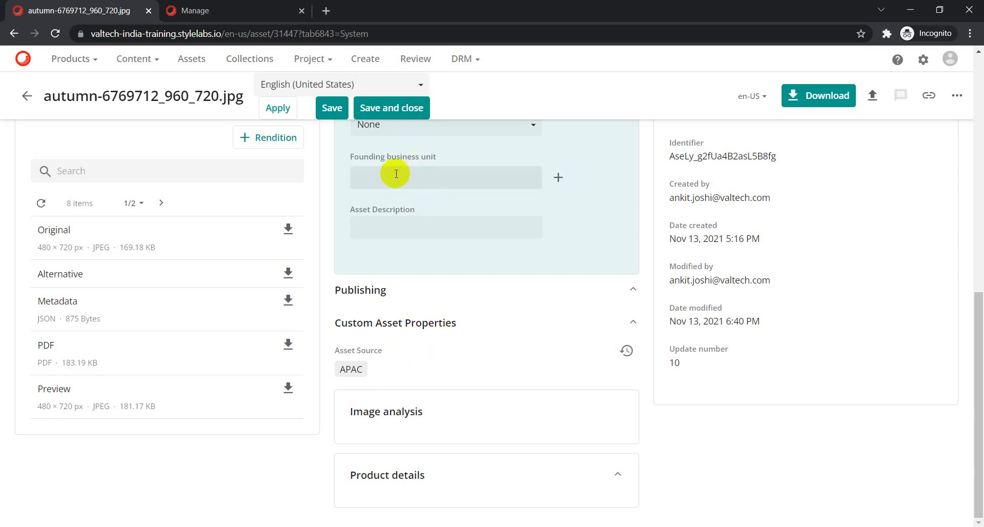
pyautogui.scroll(4, 231, 175)
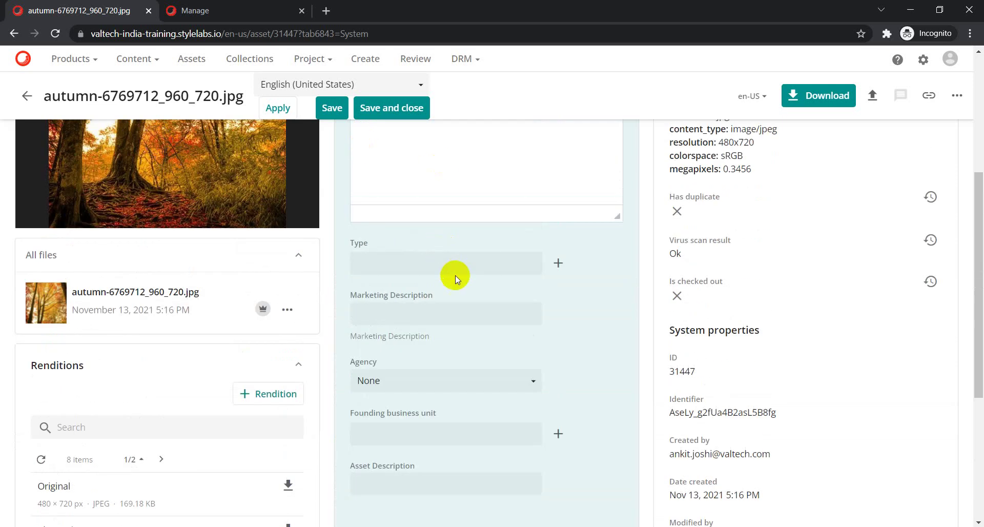
pyautogui.scroll(4, 435, 282)
pyautogui.scroll(-3, 417, 394)
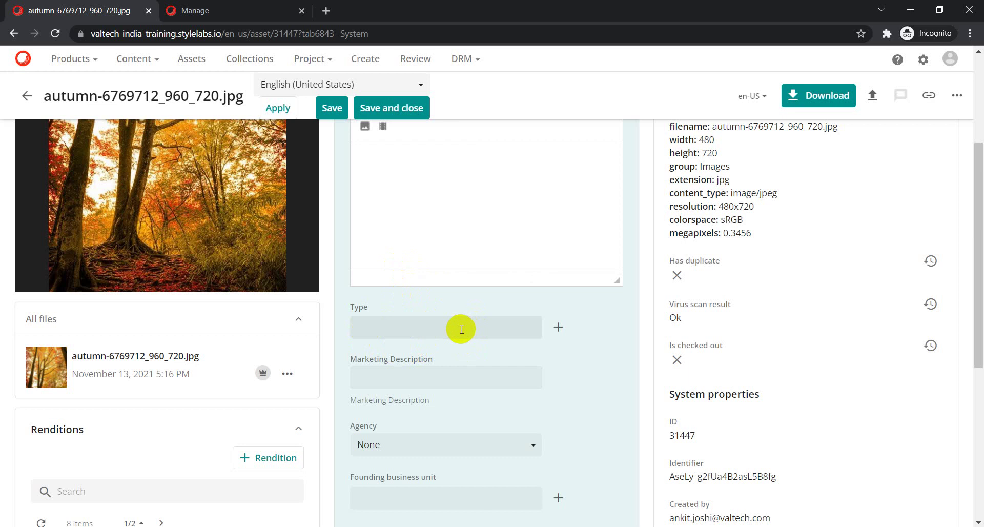
# Set the autumn asset's Type to FactSheet, then head back to the asset list.
pyautogui.click(556, 330)
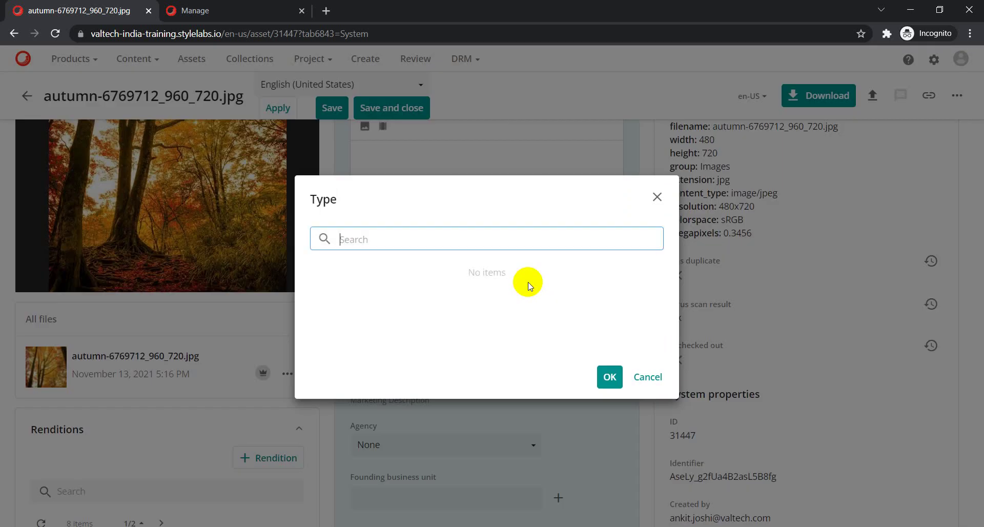
pyautogui.click(321, 284)
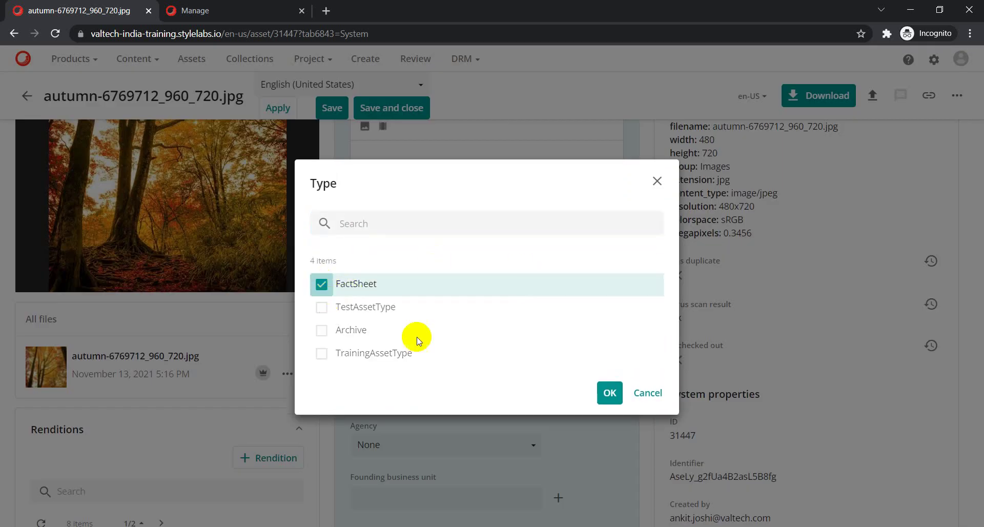
pyautogui.click(609, 392)
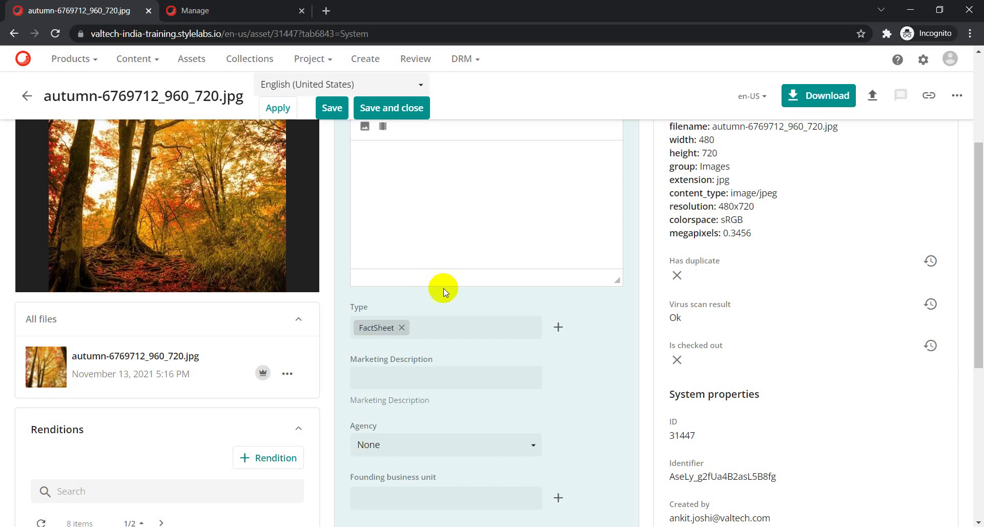
pyautogui.scroll(3, 492, 323)
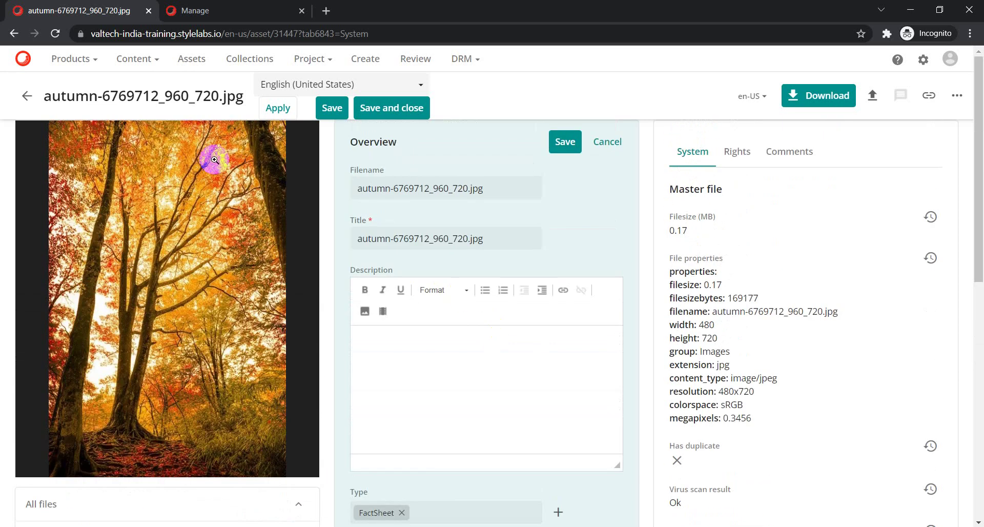
pyautogui.click(27, 95)
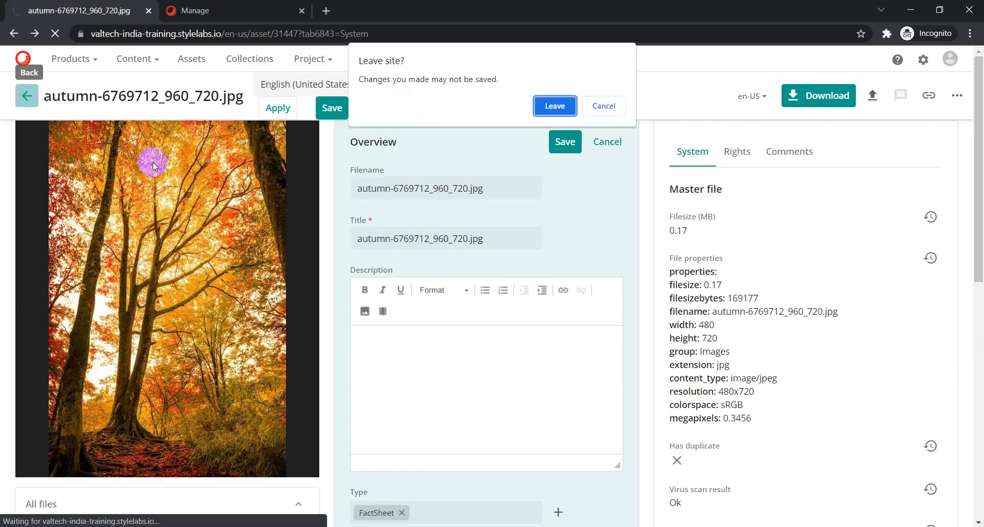
# Leave the unsaved asset page and select the autumn, goat, cactus and anemone assets.
pyautogui.click(548, 105)
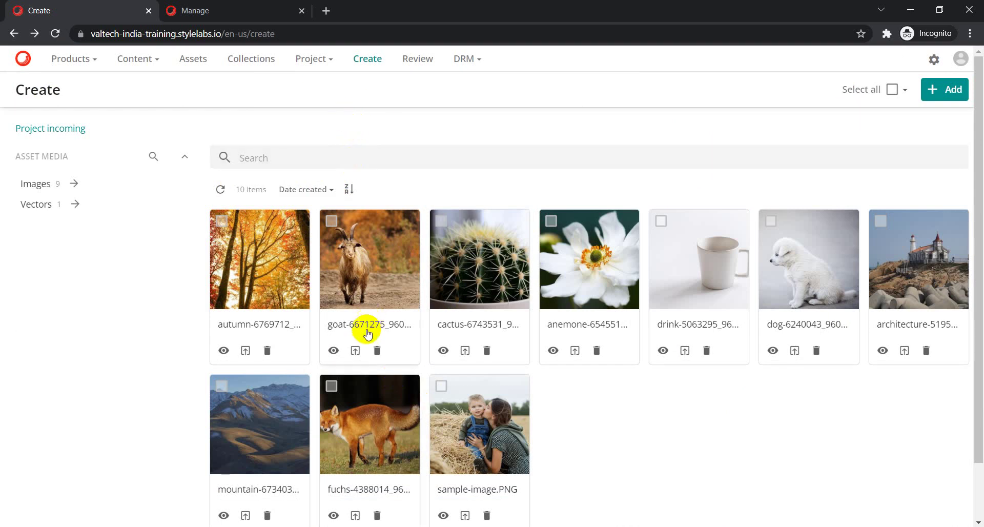
pyautogui.click(222, 221)
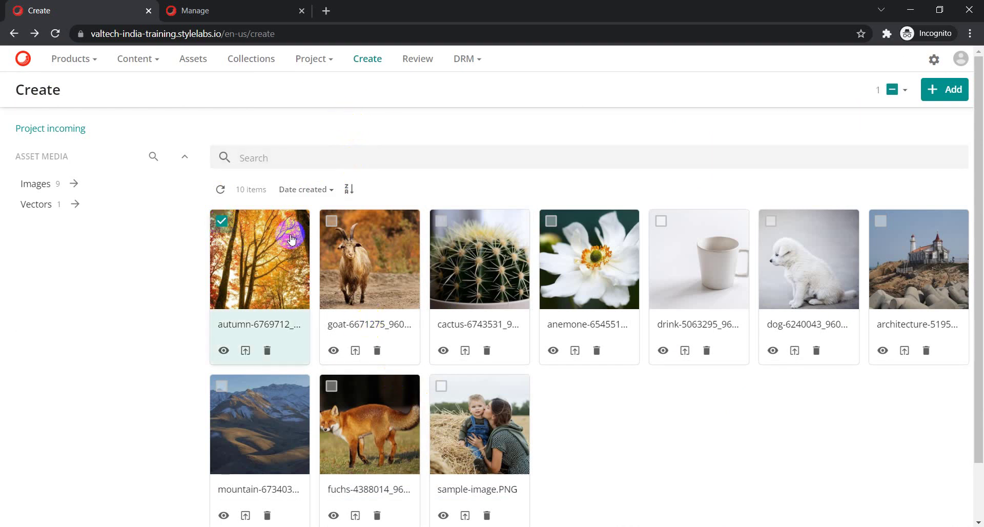
pyautogui.click(331, 221)
pyautogui.click(444, 223)
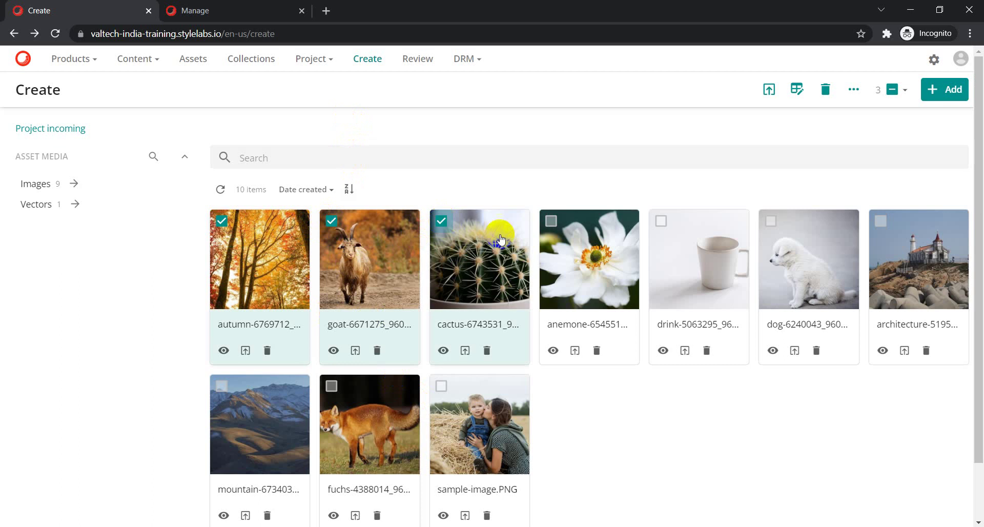
pyautogui.click(550, 221)
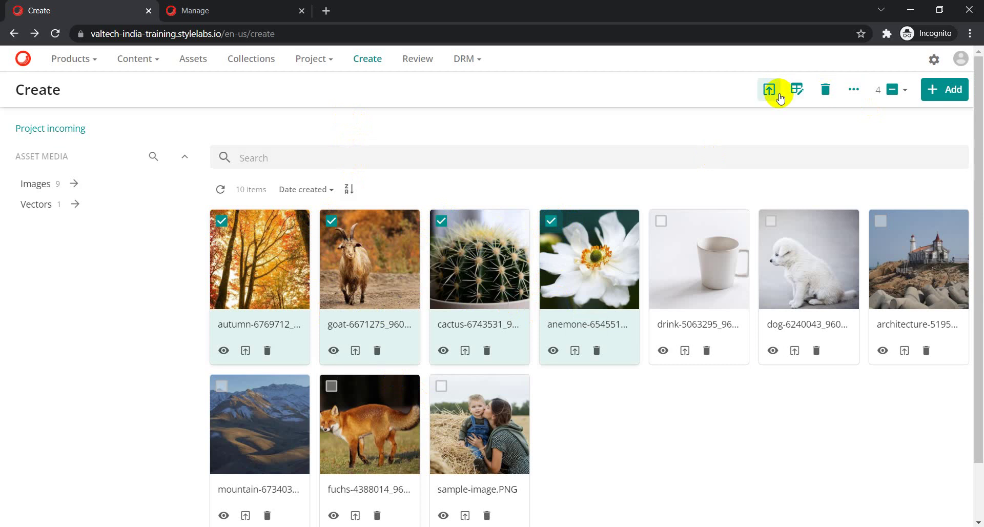
# Clear the selection and reselect the autumn, goat, cactus and anemone assets.
pyautogui.click(551, 221)
pyautogui.click(441, 221)
pyautogui.click(331, 220)
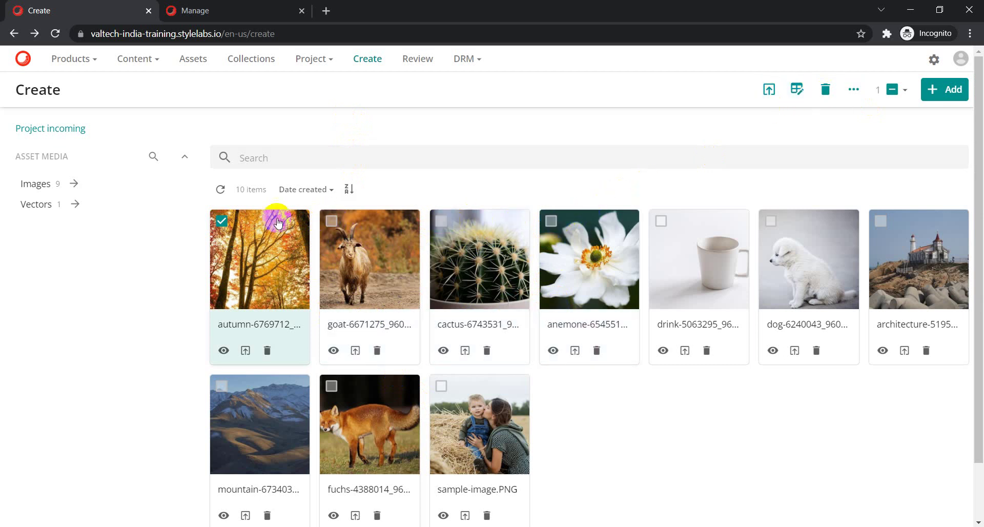
pyautogui.click(221, 221)
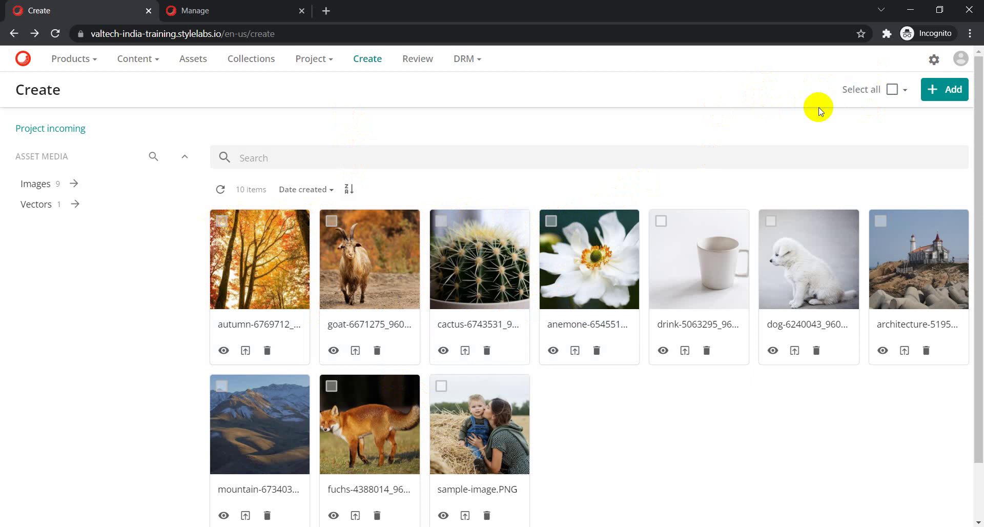
pyautogui.click(222, 221)
pyautogui.click(331, 221)
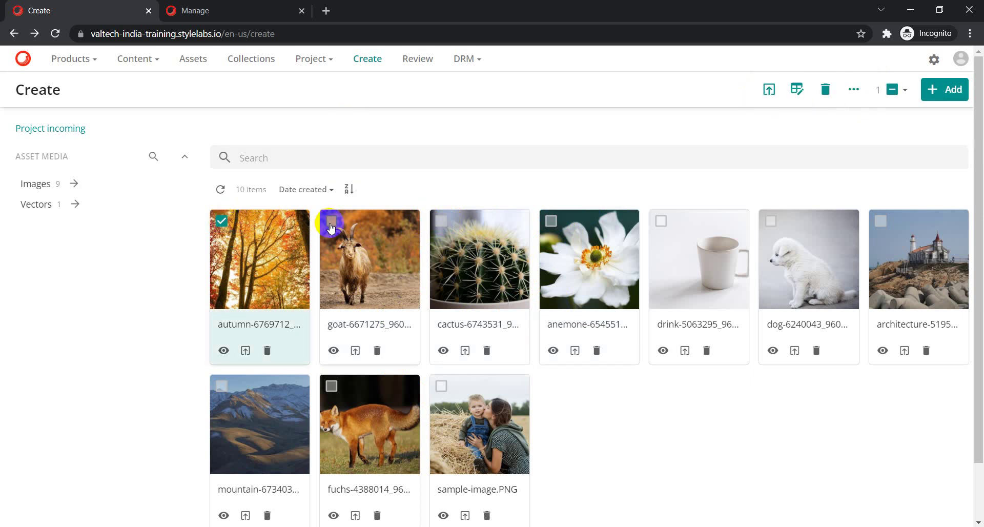
pyautogui.click(442, 221)
pyautogui.click(551, 221)
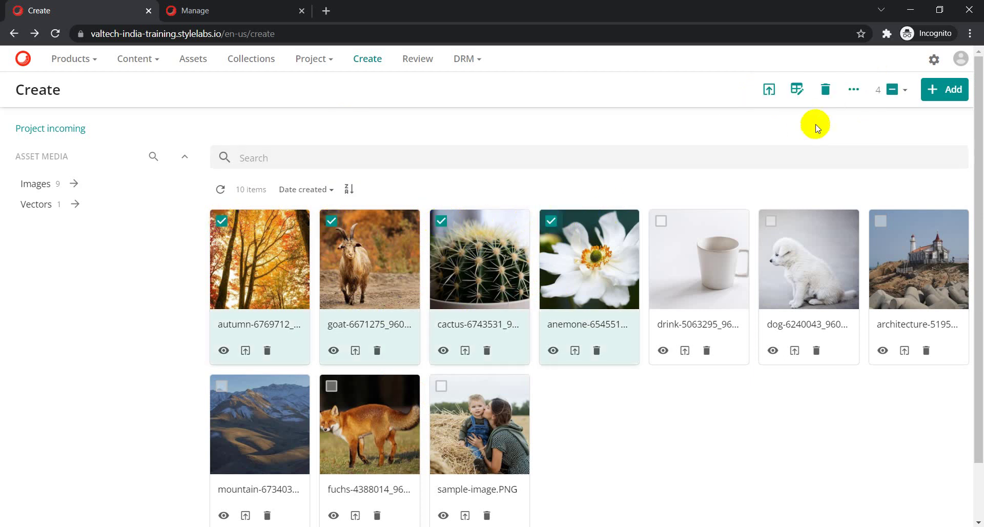
# Open the four selected assets in the Asset mass edit table.
pyautogui.click(797, 91)
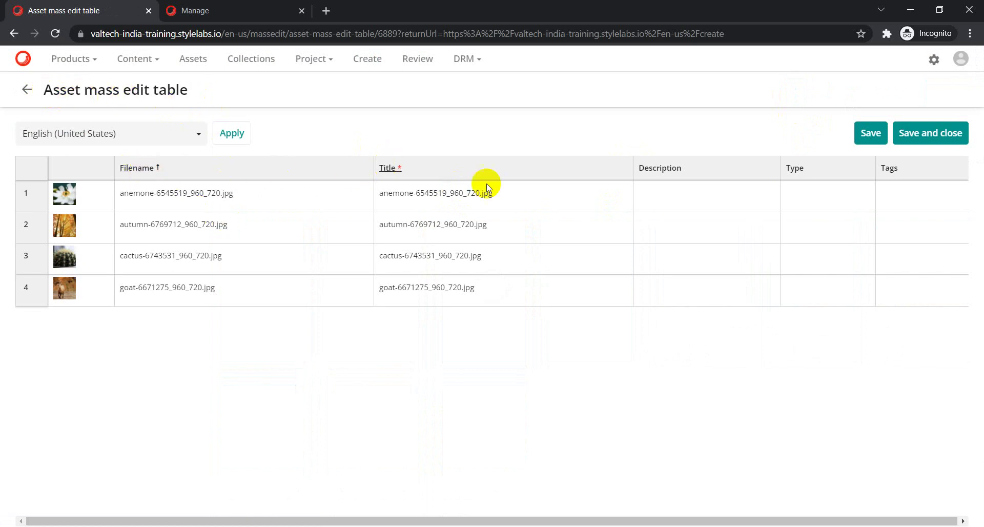
pyautogui.moveTo(753, 520); pyautogui.dragTo(802, 523)
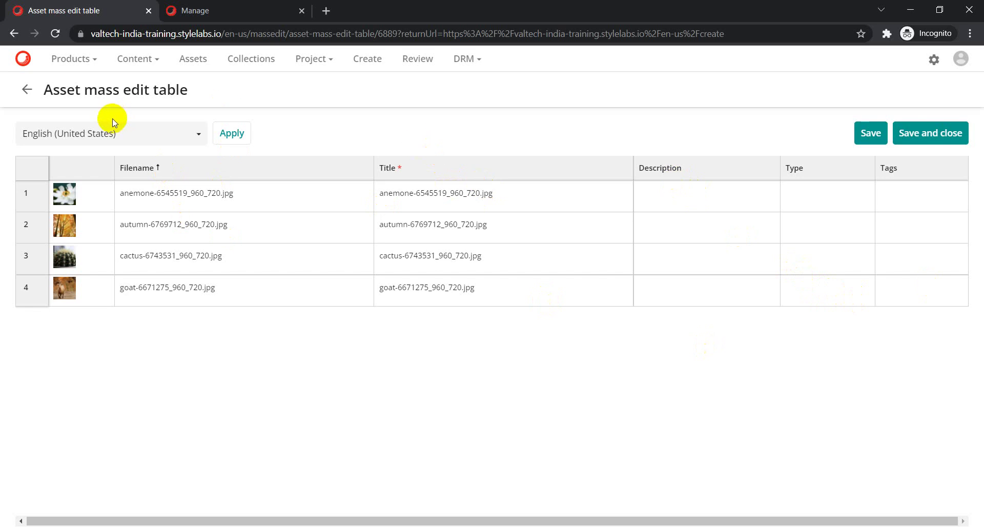
# Open the Pages administration from the Manage page in the second tab.
pyautogui.click(192, 10)
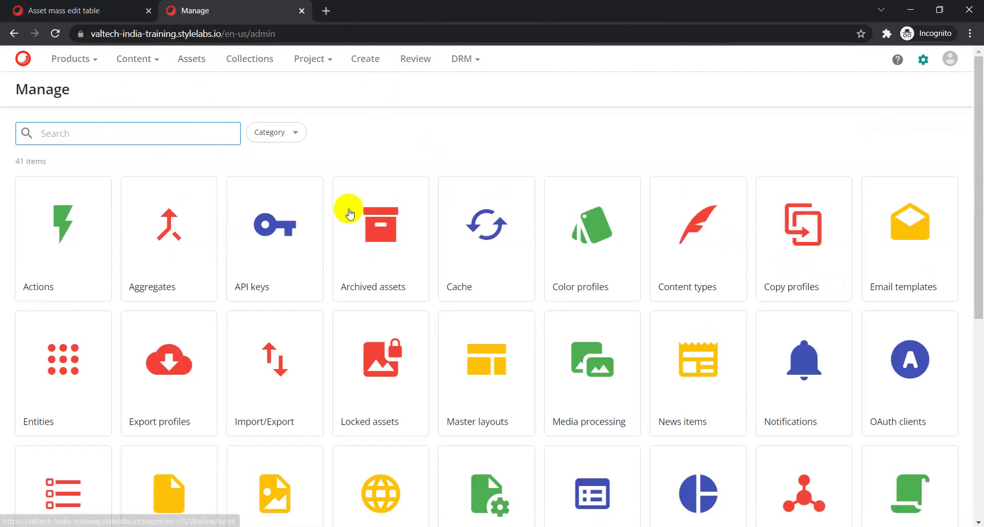
pyautogui.scroll(-3, 350, 226)
pyautogui.scroll(-1, 350, 241)
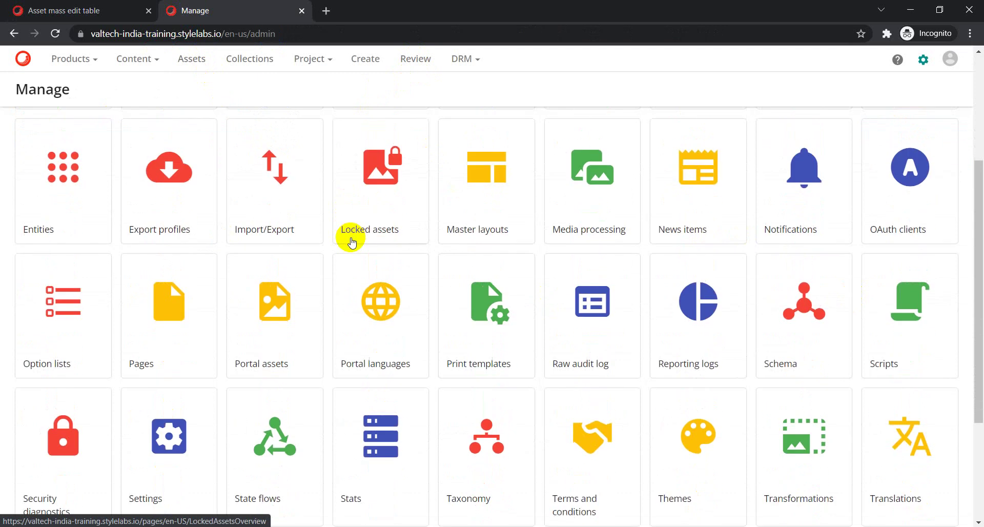
pyautogui.click(179, 307)
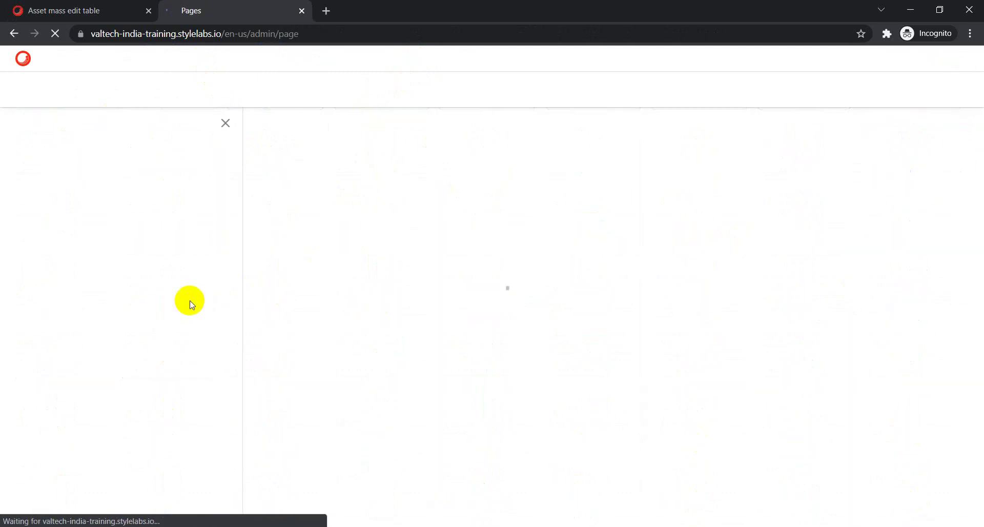
pyautogui.click(71, 12)
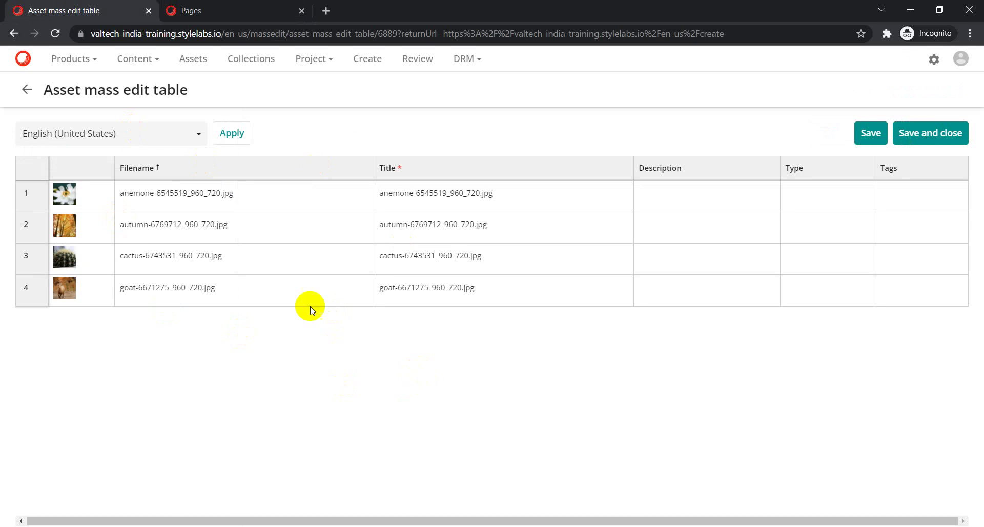
pyautogui.click(207, 11)
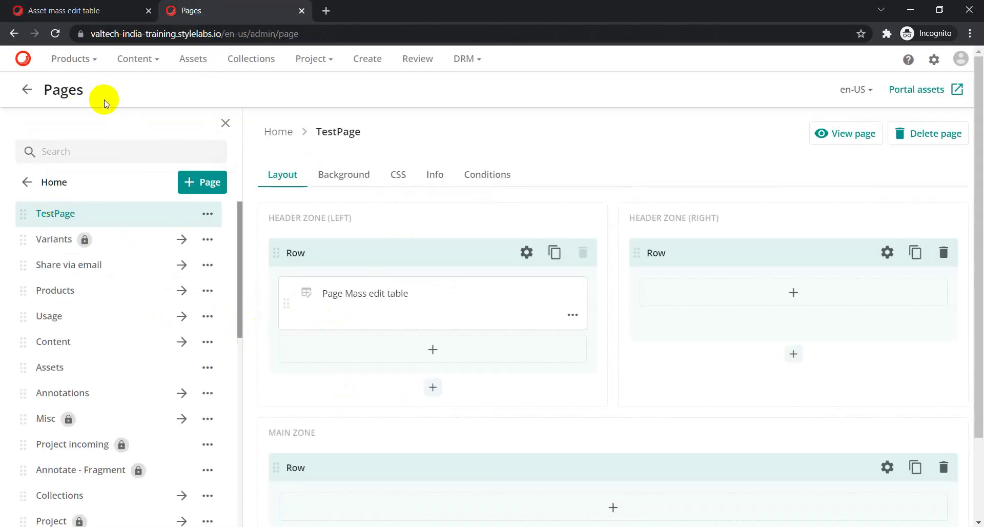
# Search the Pages list for 'mass edit'.
pyautogui.click(82, 153)
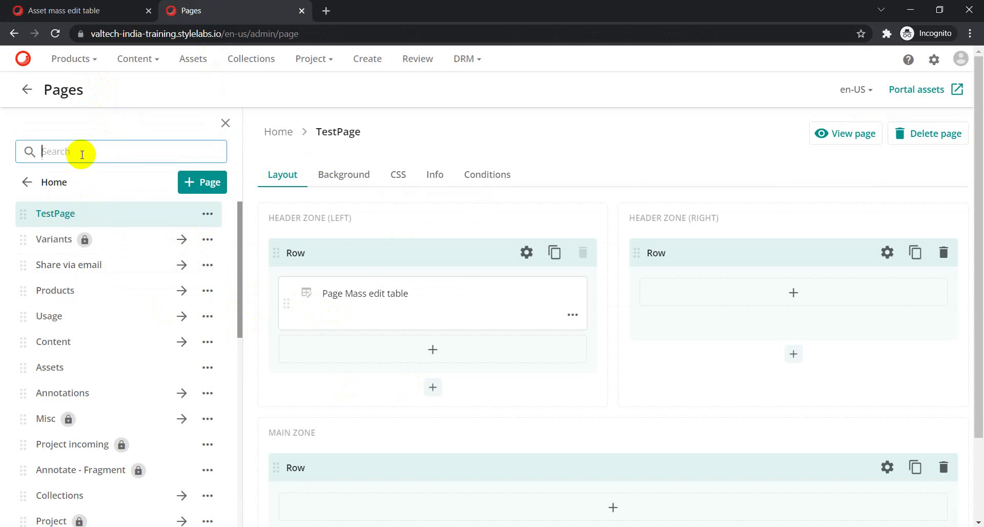
pyautogui.write('mass edit')
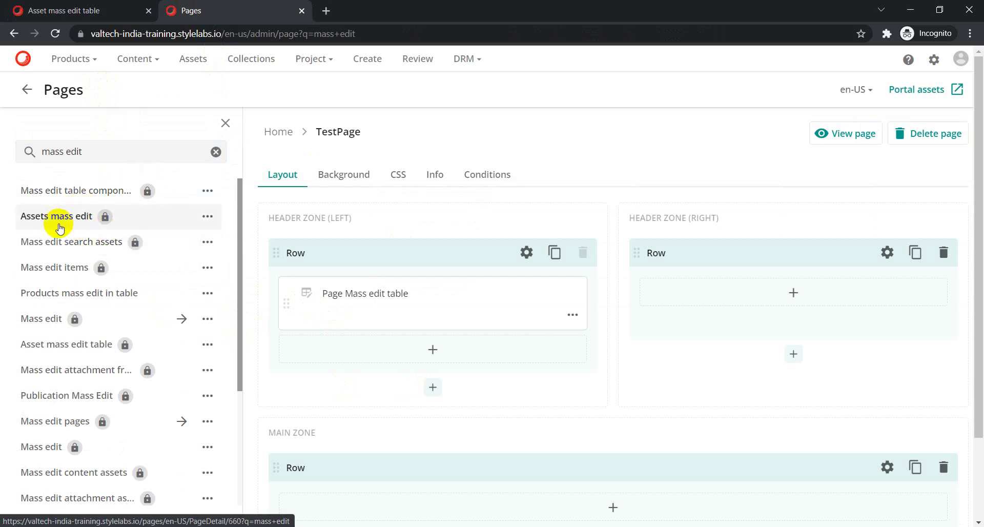
pyautogui.scroll(-3, 64, 251)
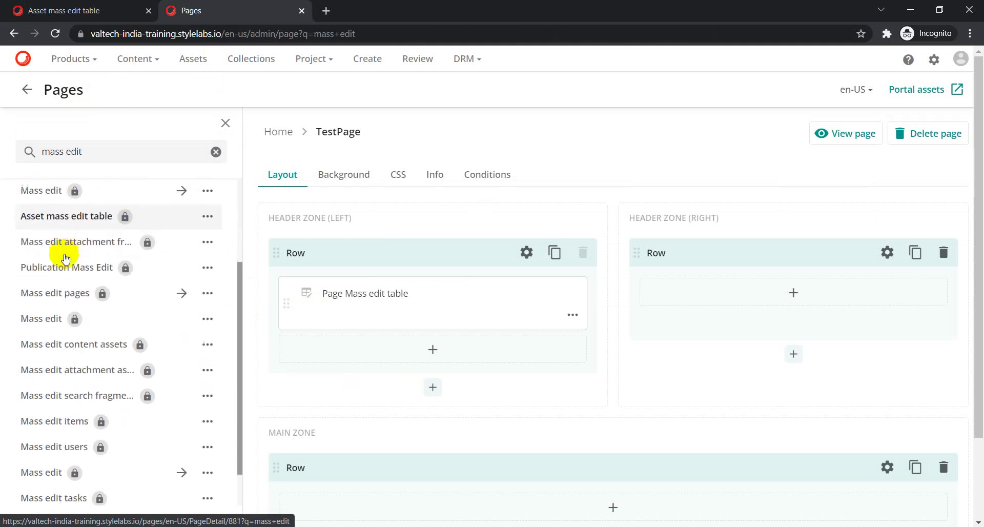
pyautogui.scroll(3, 64, 259)
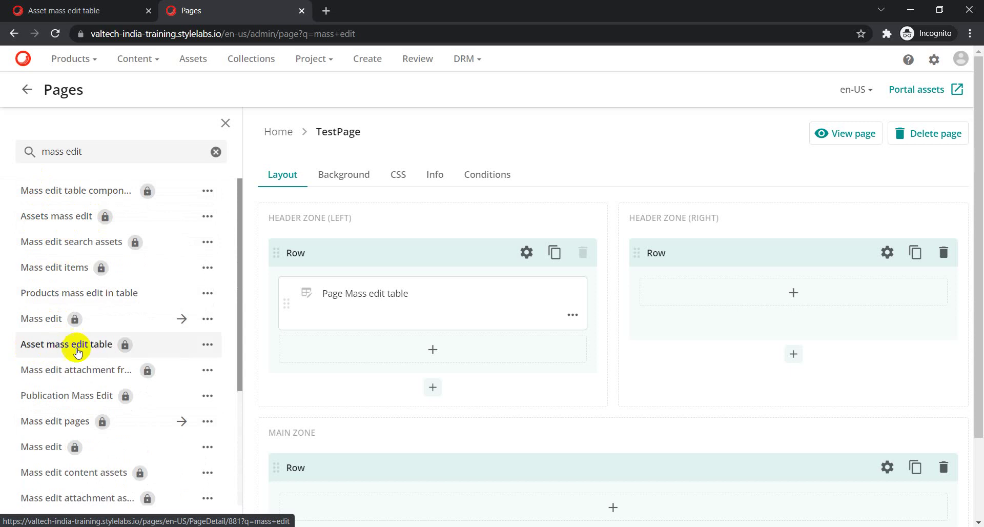
# Open the Asset mass edit table page and edit its MassEditTable component settings.
pyautogui.click(51, 351)
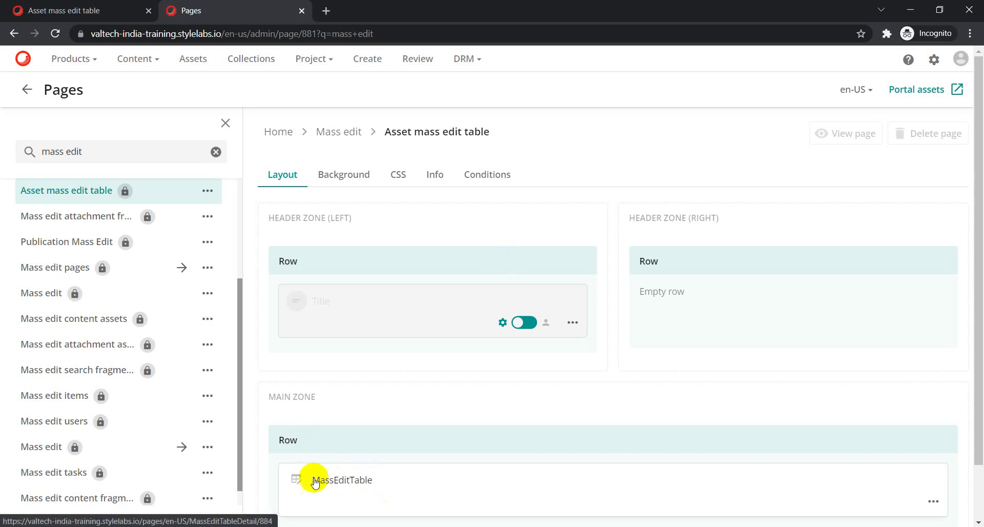
pyautogui.click(98, 10)
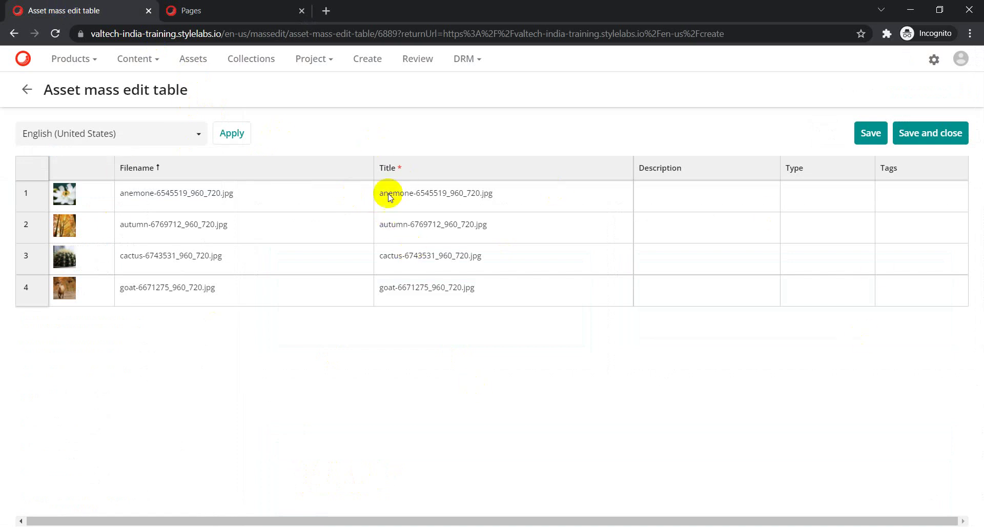
pyautogui.click(222, 10)
pyautogui.scroll(-2, 502, 453)
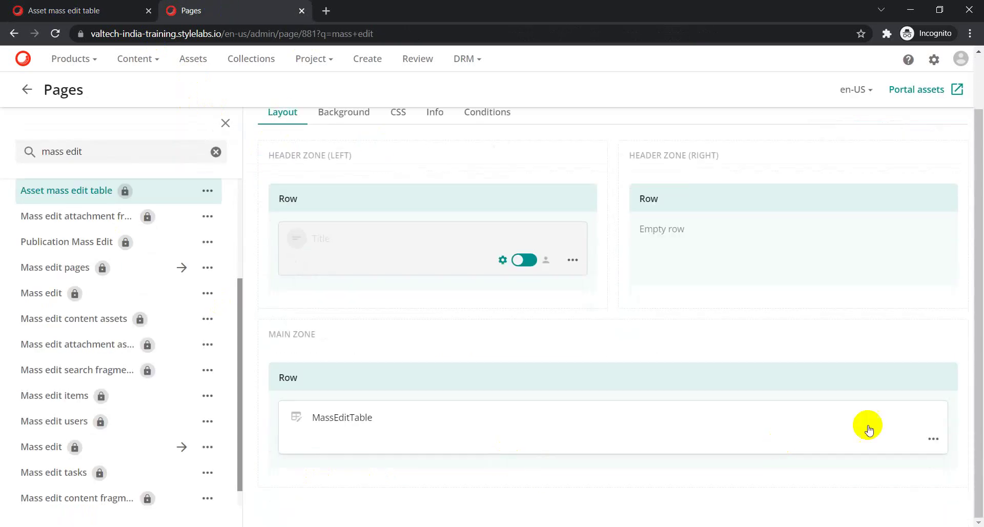
pyautogui.click(932, 439)
pyautogui.click(878, 333)
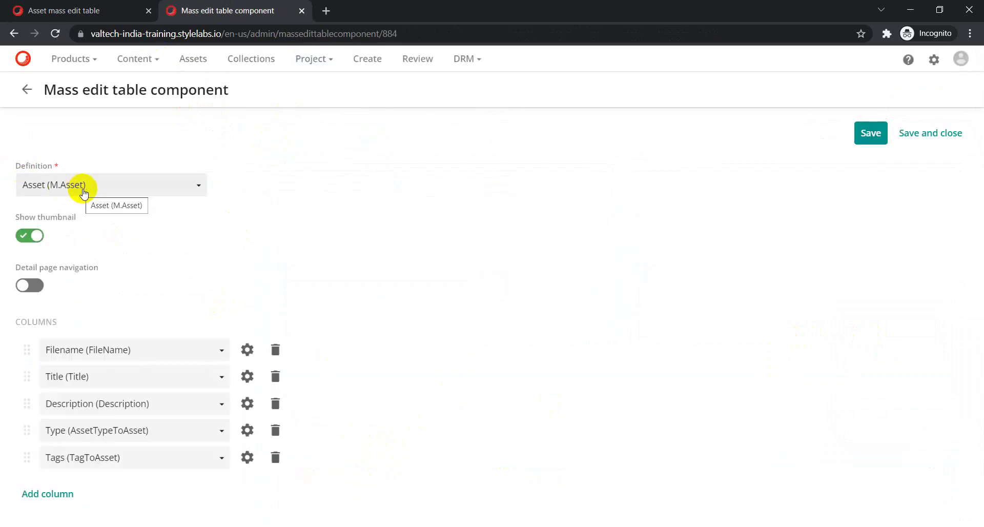
pyautogui.click(65, 10)
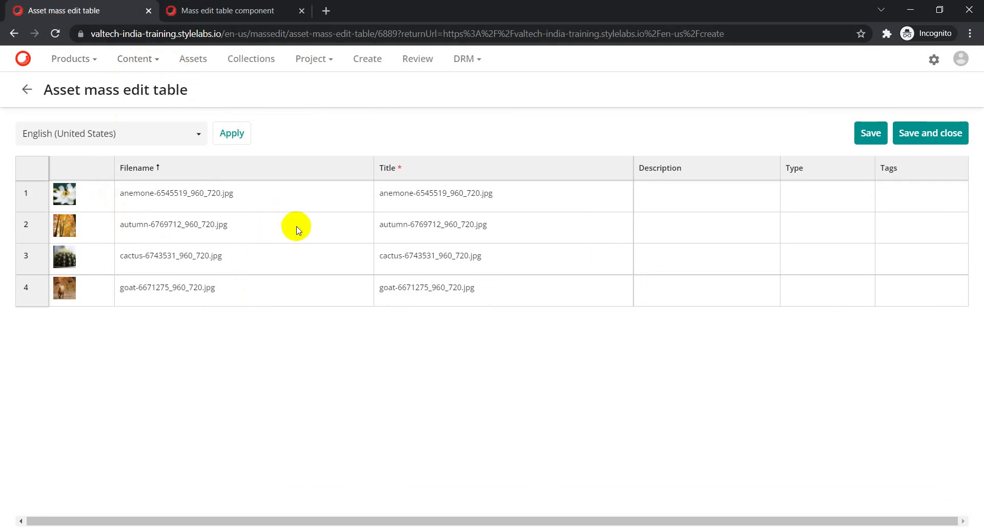
pyautogui.click(191, 12)
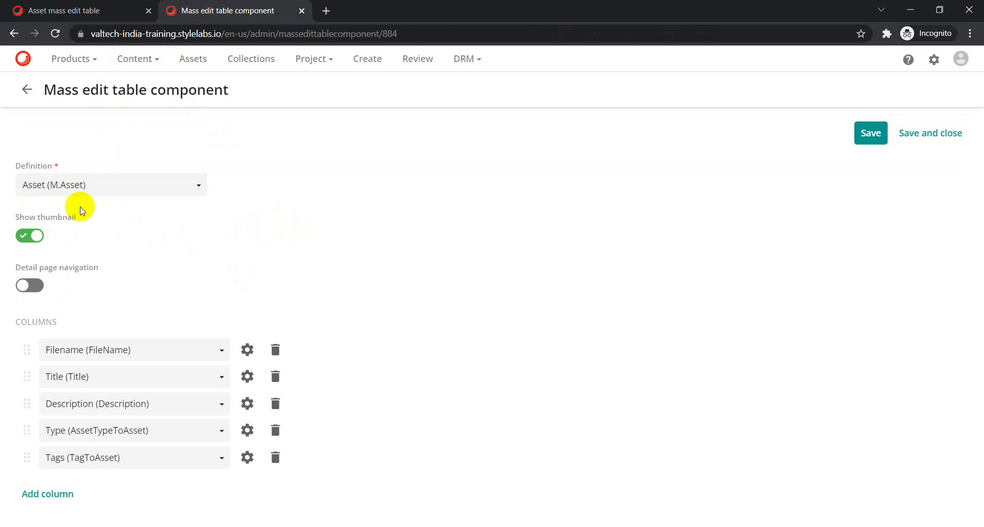
pyautogui.click(52, 11)
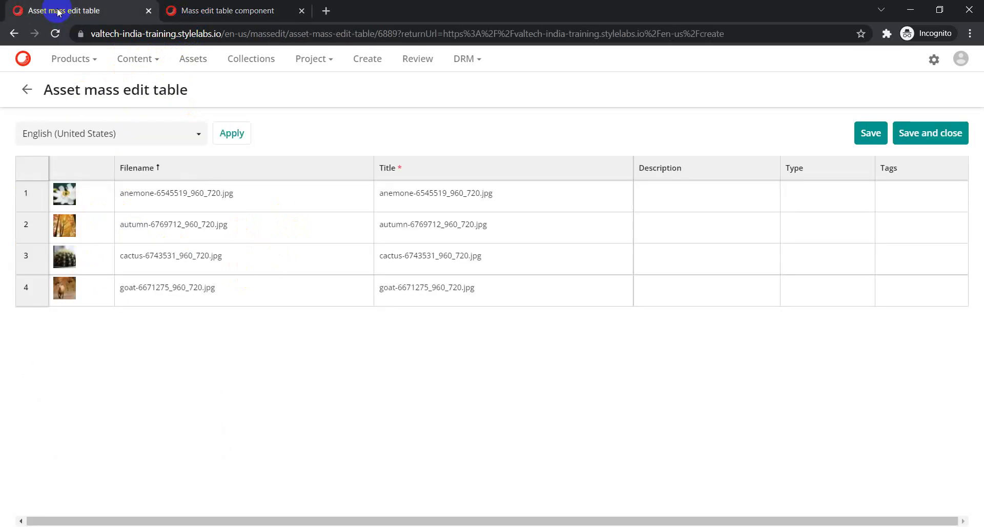
pyautogui.click(213, 10)
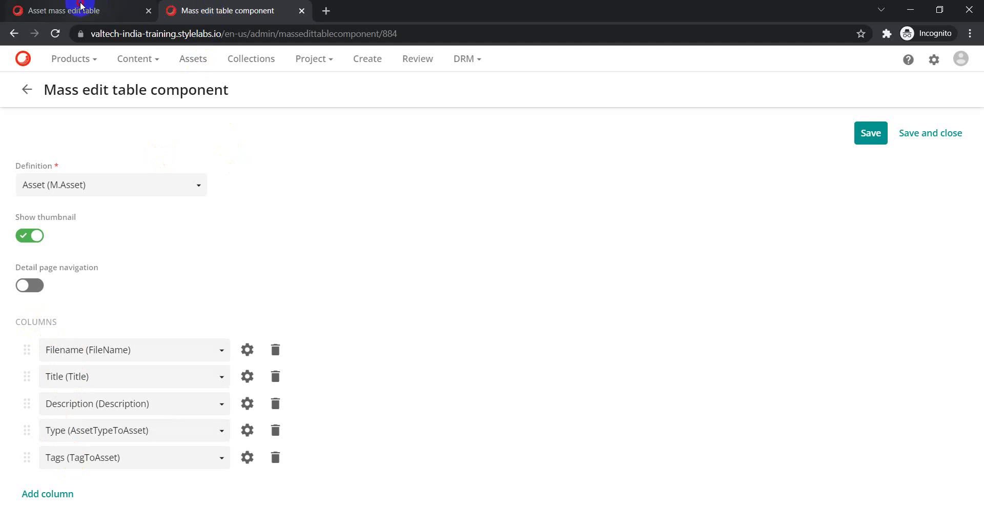
pyautogui.click(87, 10)
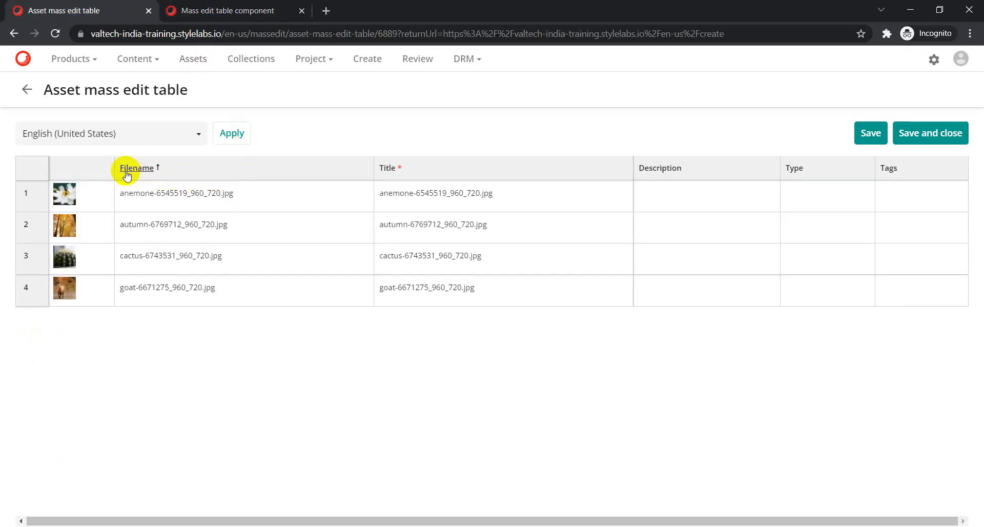
pyautogui.click(222, 8)
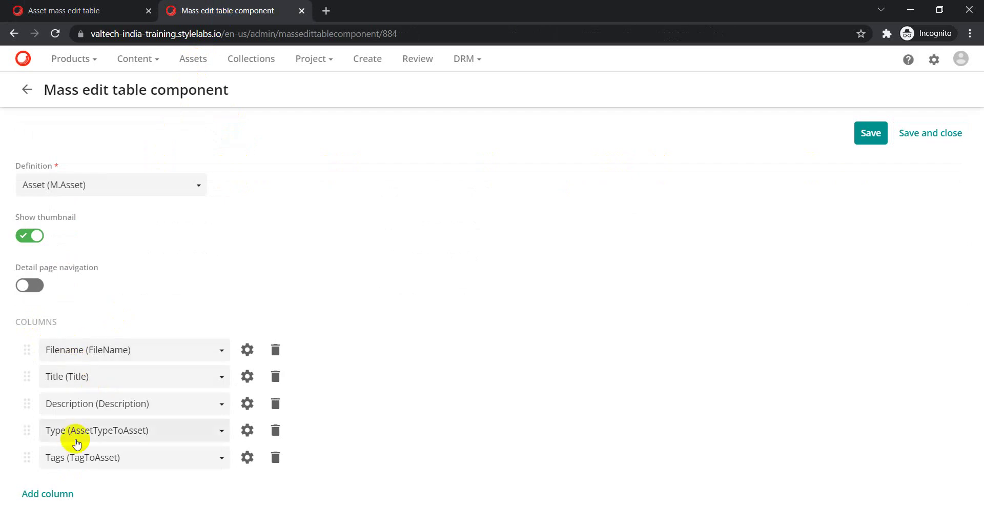
# Add Marketing Description and Asset Description columns to the mass edit table.
pyautogui.click(41, 495)
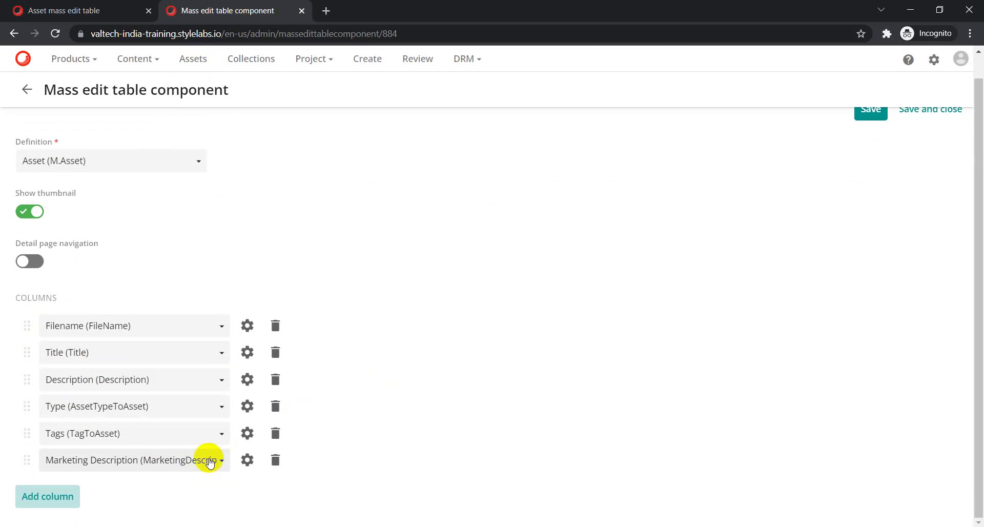
pyautogui.click(49, 495)
pyautogui.scroll(-1, 252, 434)
pyautogui.click(223, 461)
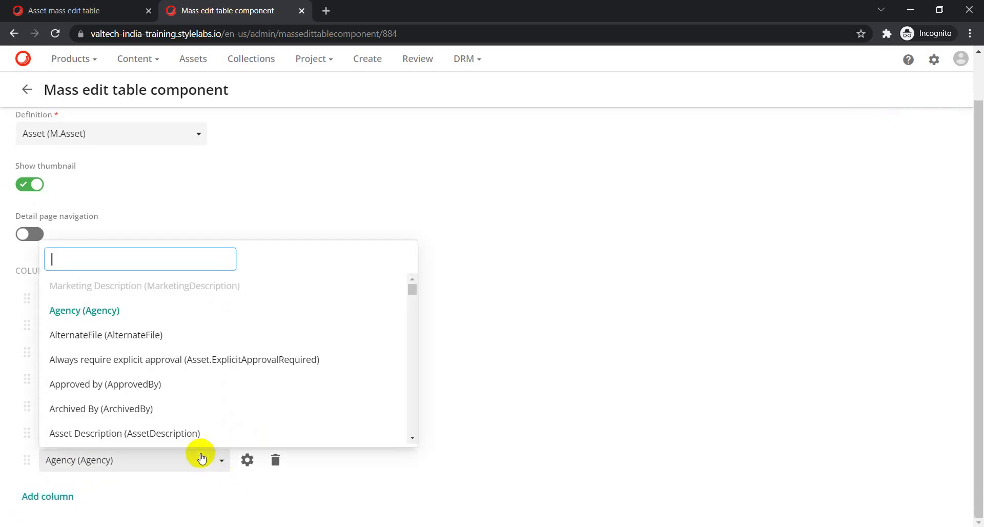
pyautogui.write('Asset')
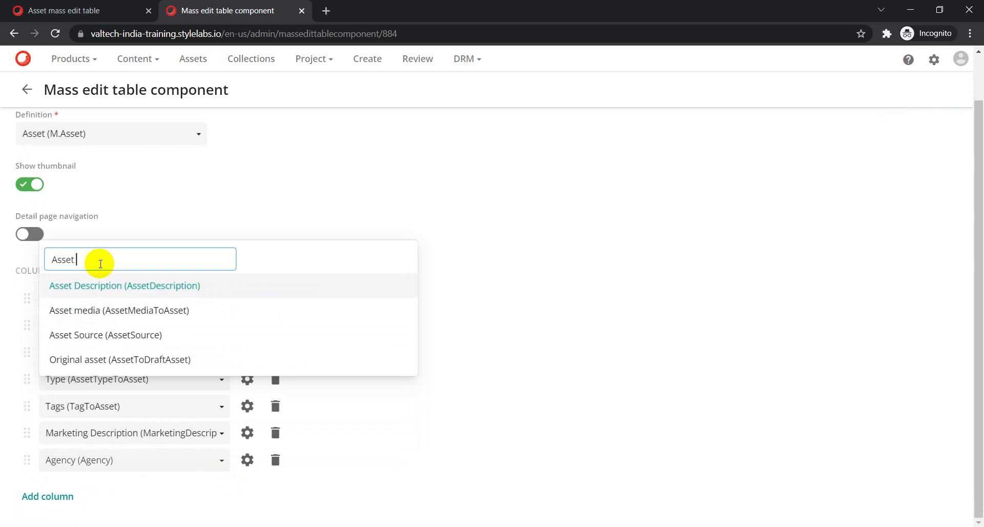
pyautogui.click(97, 289)
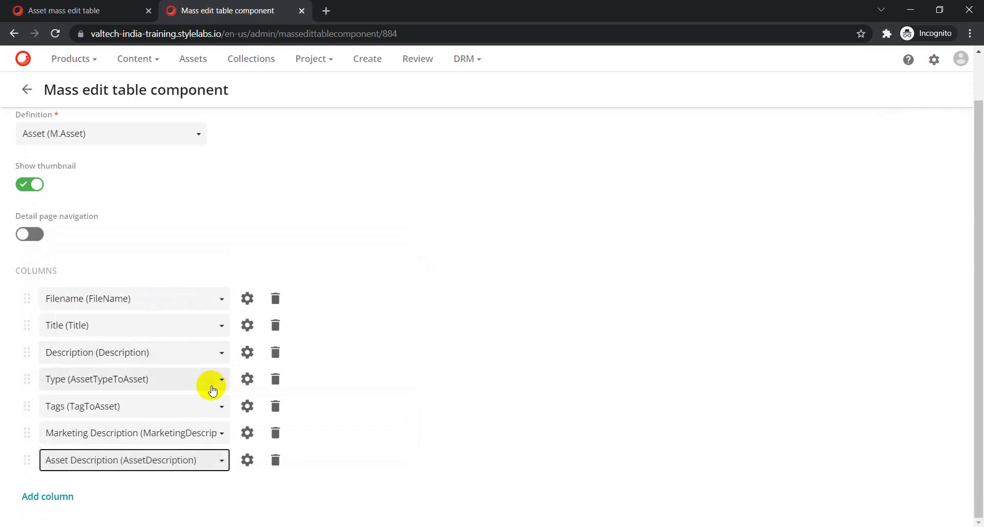
# Add an Asset Source column, then save and close the component settings.
pyautogui.click(42, 500)
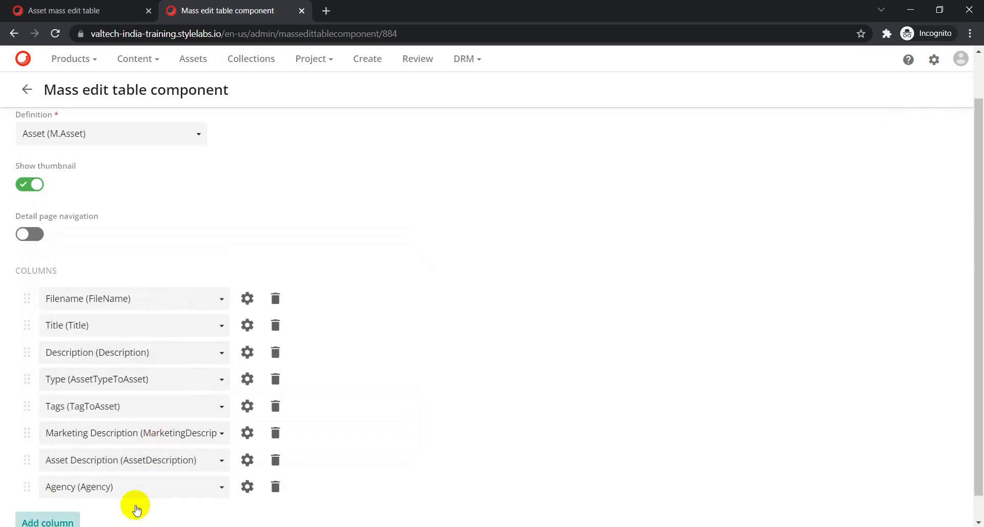
pyautogui.click(220, 459)
pyautogui.write('Asset')
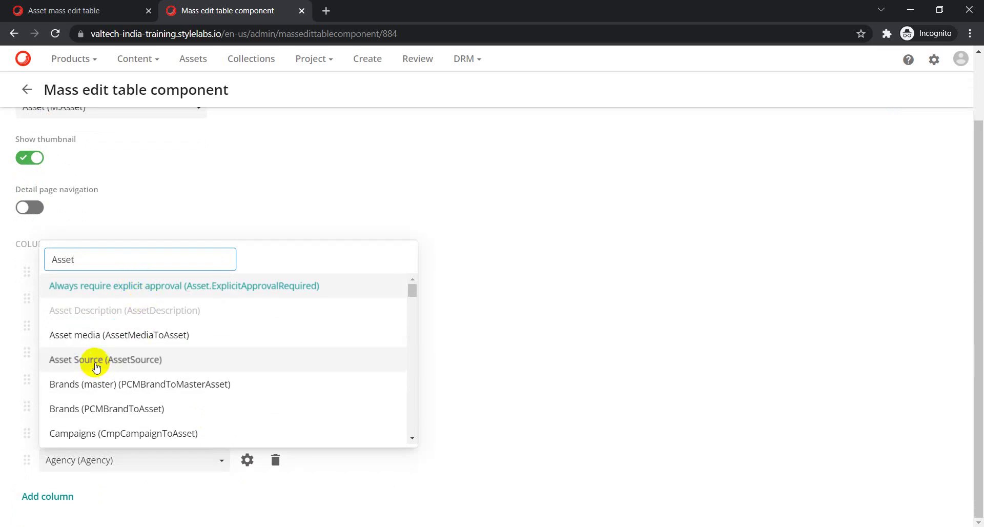
pyautogui.click(96, 364)
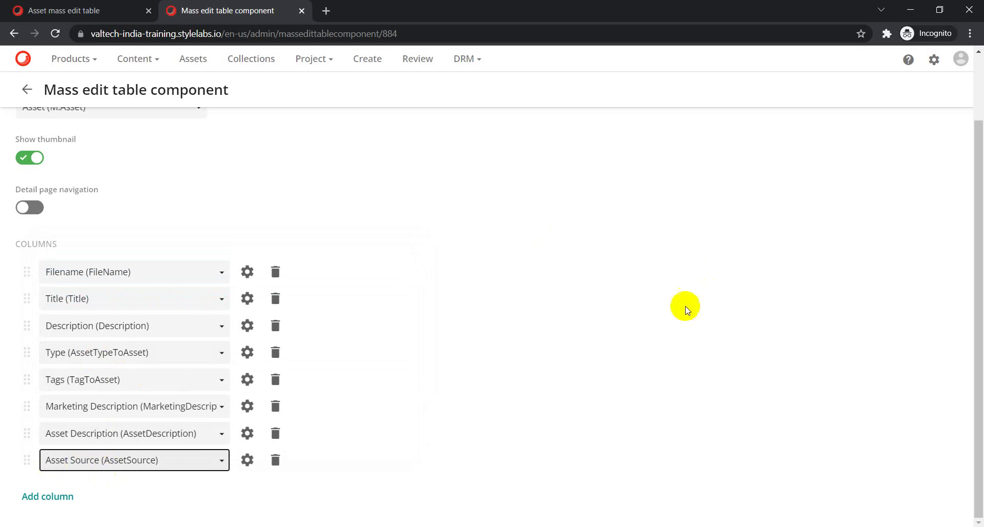
pyautogui.scroll(2, 519, 361)
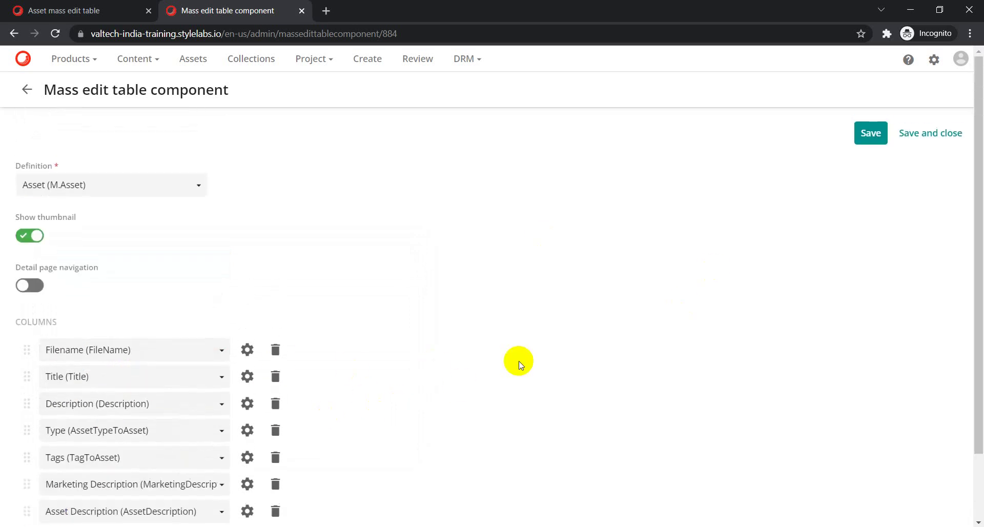
pyautogui.click(925, 134)
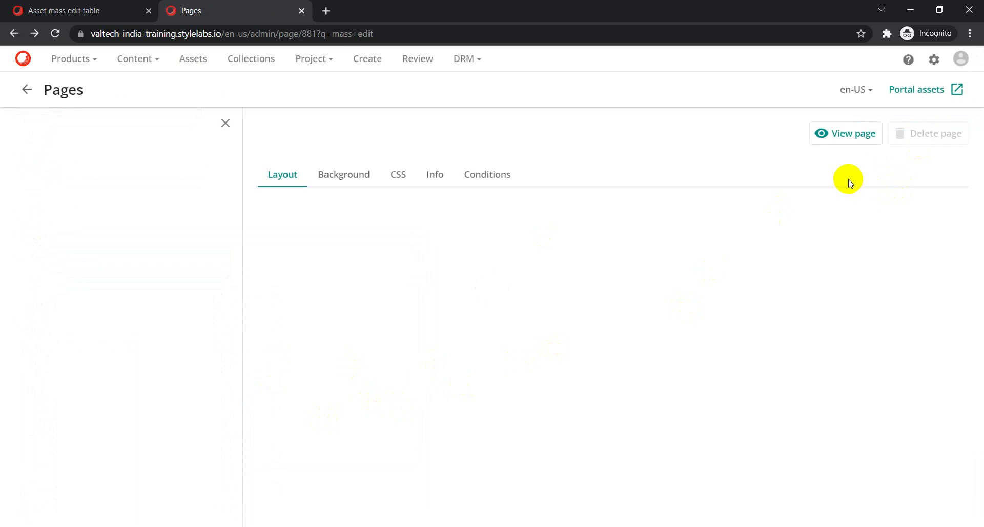
# Reload the Asset mass edit table page in its browser tab.
pyautogui.click(76, 12)
pyautogui.click(244, 31)
pyautogui.press('Return')
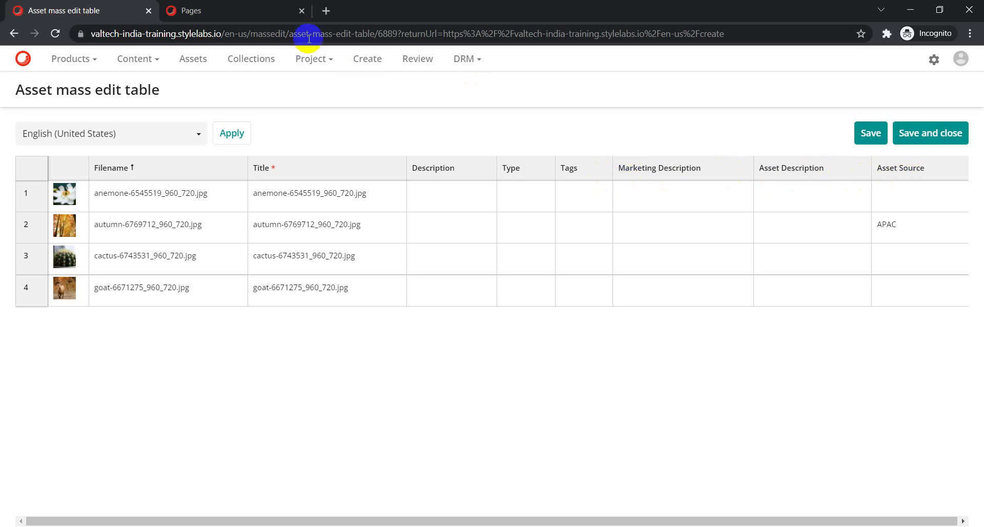
# In the Pages layout editor, reopen the MassEditTable component's settings to view its eight columns.
pyautogui.click(229, 10)
pyautogui.scroll(-2, 568, 407)
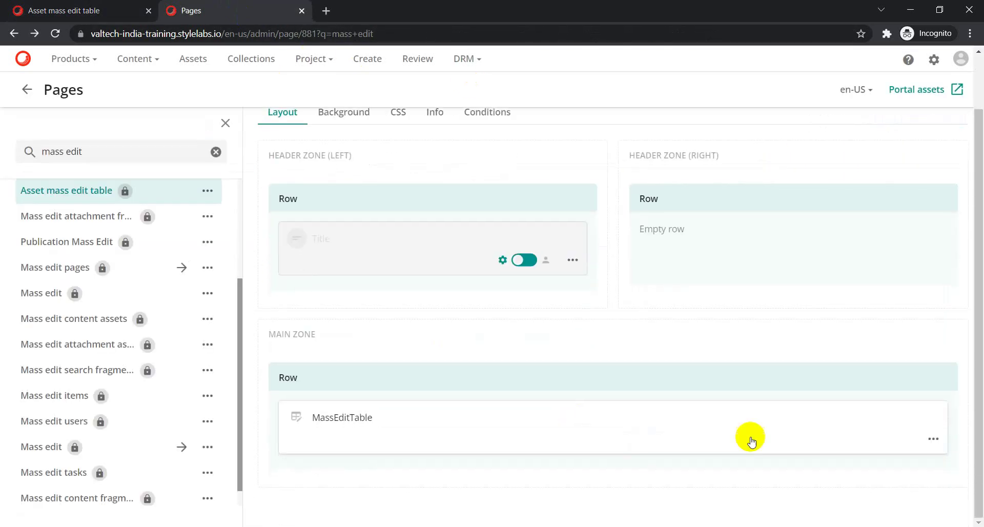
pyautogui.click(932, 438)
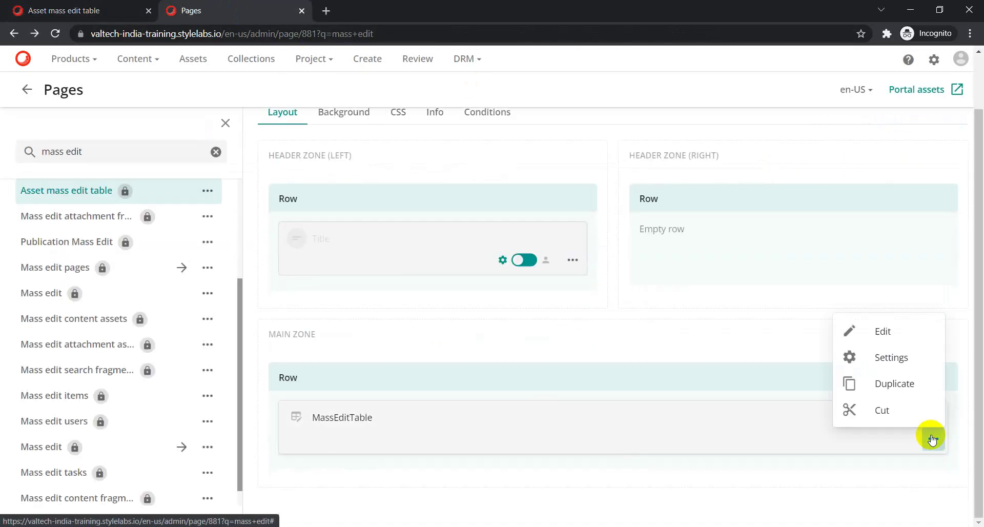
pyautogui.click(851, 330)
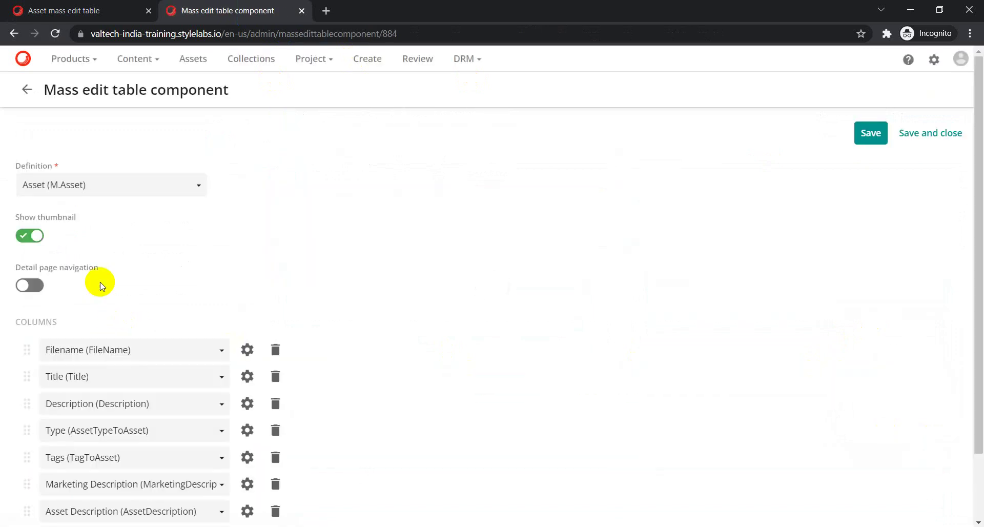
pyautogui.scroll(-2, 103, 386)
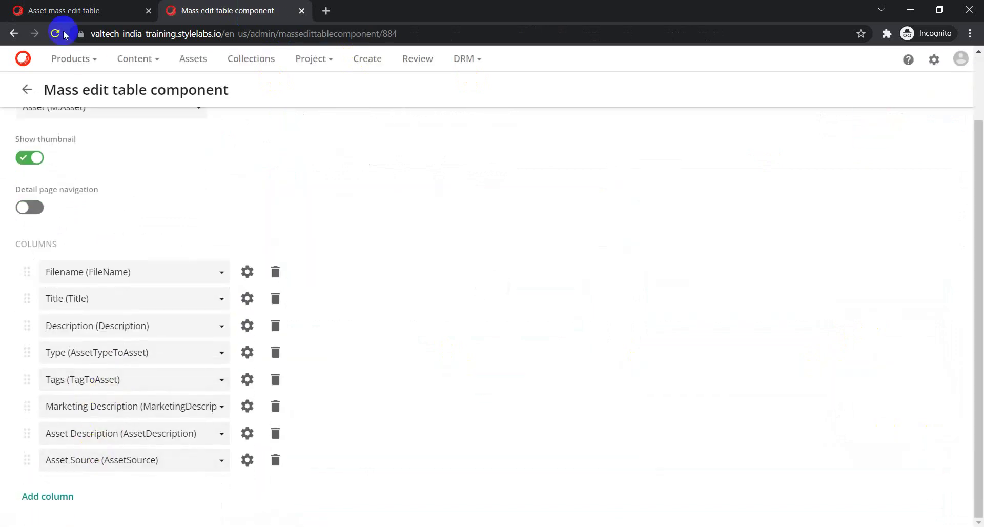
# Enter 'Test Description' as row 1's Marketing Description and paste it into rows 2–4.
pyautogui.click(34, 11)
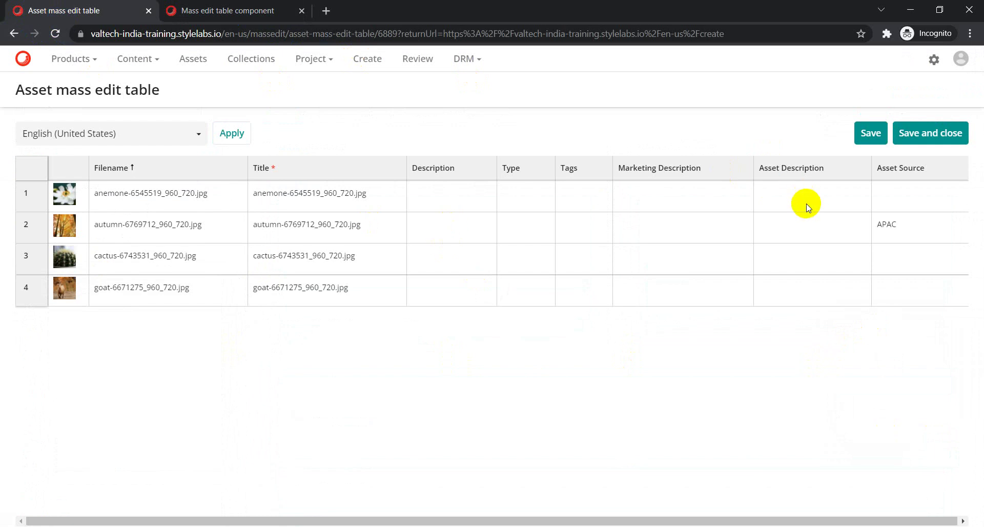
pyautogui.click(642, 200)
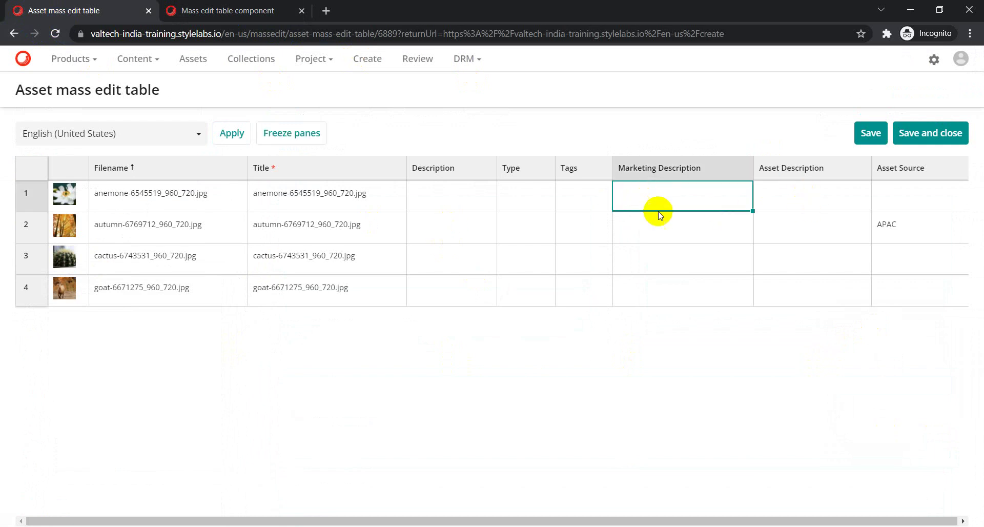
pyautogui.write('Test Description')
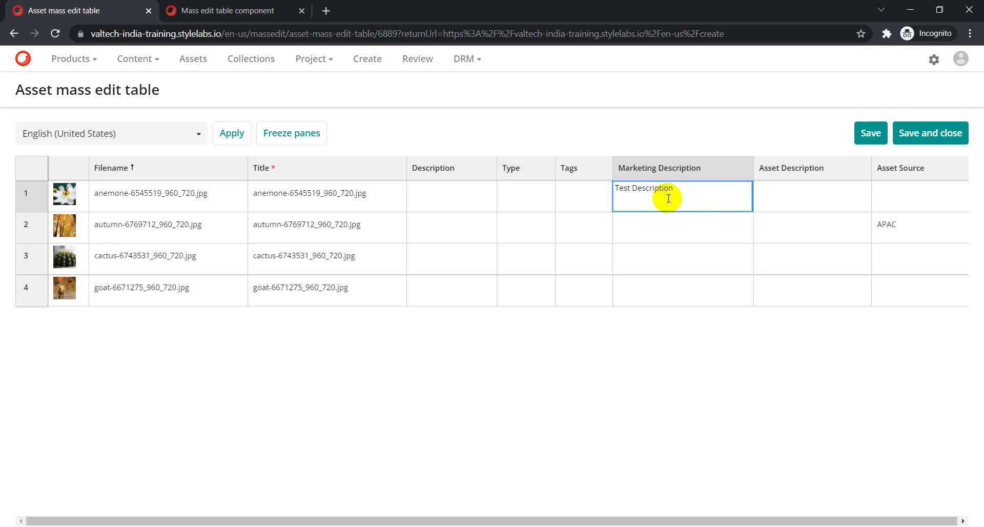
pyautogui.click(643, 228)
pyautogui.write('Test Description')
pyautogui.click(652, 258)
pyautogui.write('Test Description')
pyautogui.click(660, 295)
pyautogui.write('Test Description')
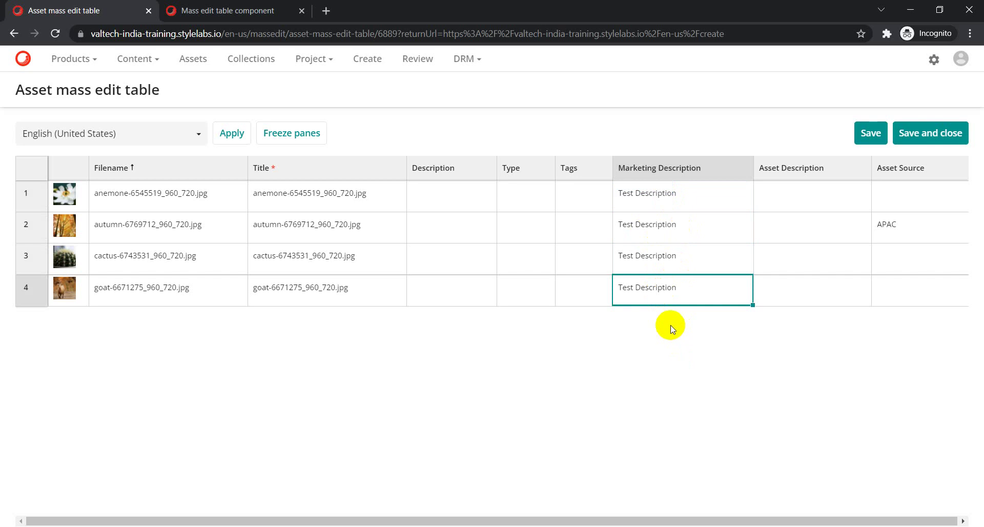
# Enter 'Test Asset Description' in row 1's Asset Description, copy it, and paste it into rows 2–4.
pyautogui.click(782, 195)
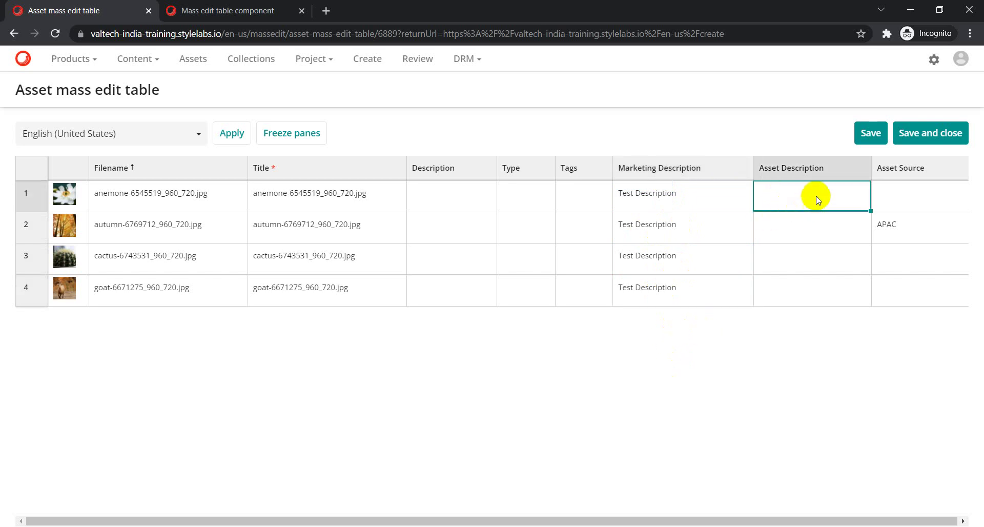
pyautogui.write('Test Asset Description')
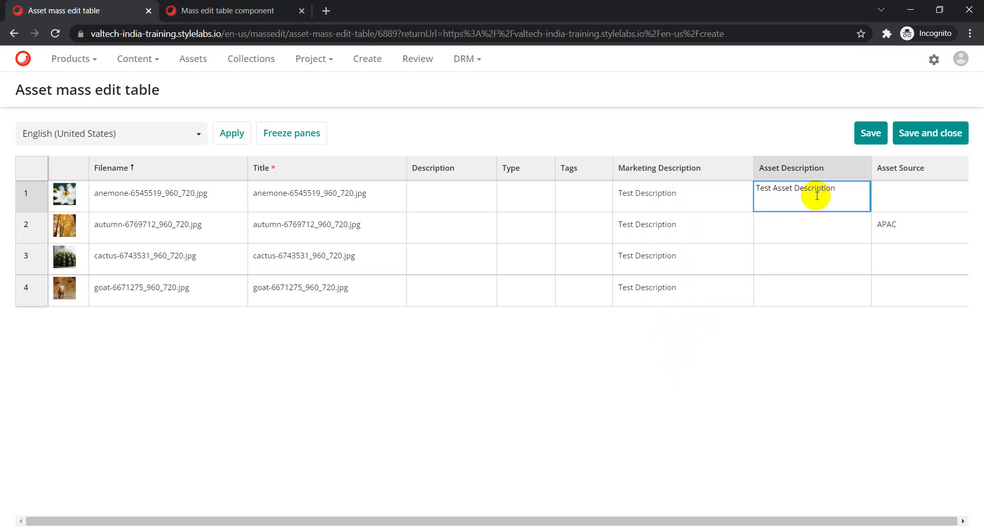
pyautogui.hotkey('ctrl', 'a')
pyautogui.hotkey('ctrl', 'c')
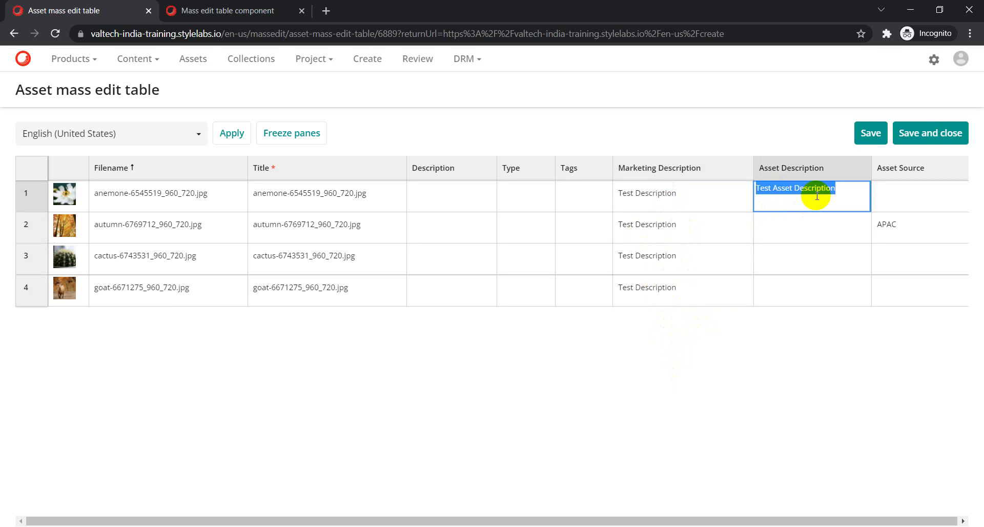
pyautogui.click(791, 231)
pyautogui.hotkey('ctrl', 'v')
pyautogui.click(789, 264)
pyautogui.hotkey('ctrl', 'v')
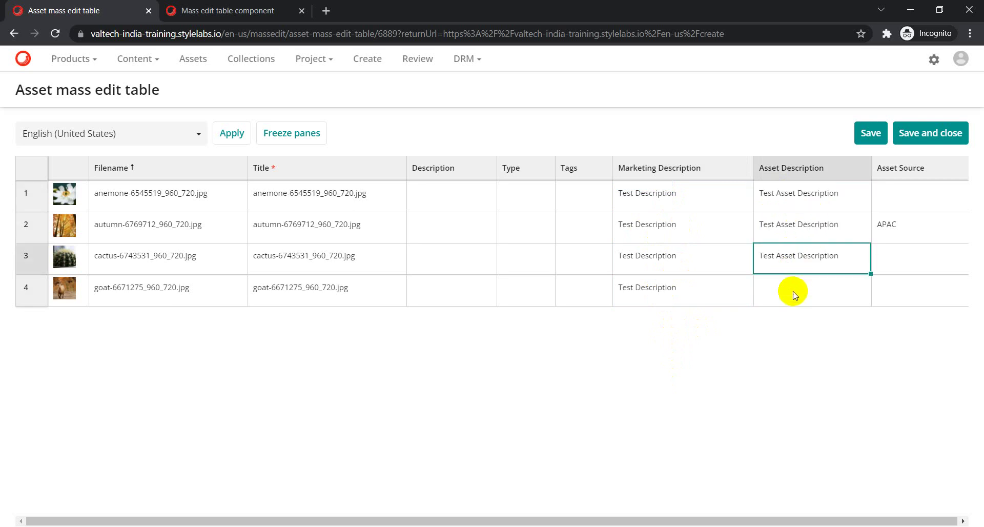
pyautogui.click(796, 297)
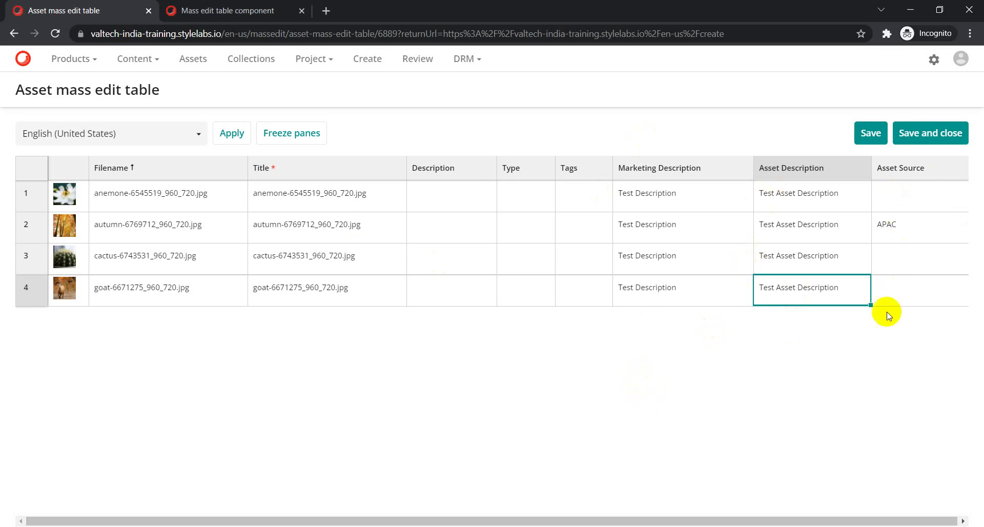
pyautogui.click(887, 200)
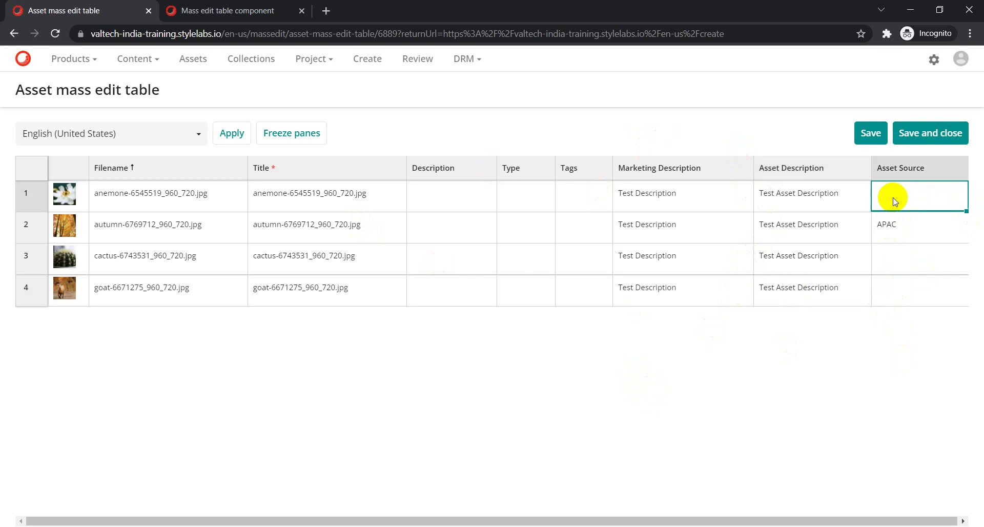
# Set Asset Source to EMEA for row 1 (anemone), US for row 3 (cactus) and APAC for row 4 (goat).
pyautogui.doubleClick(931, 200)
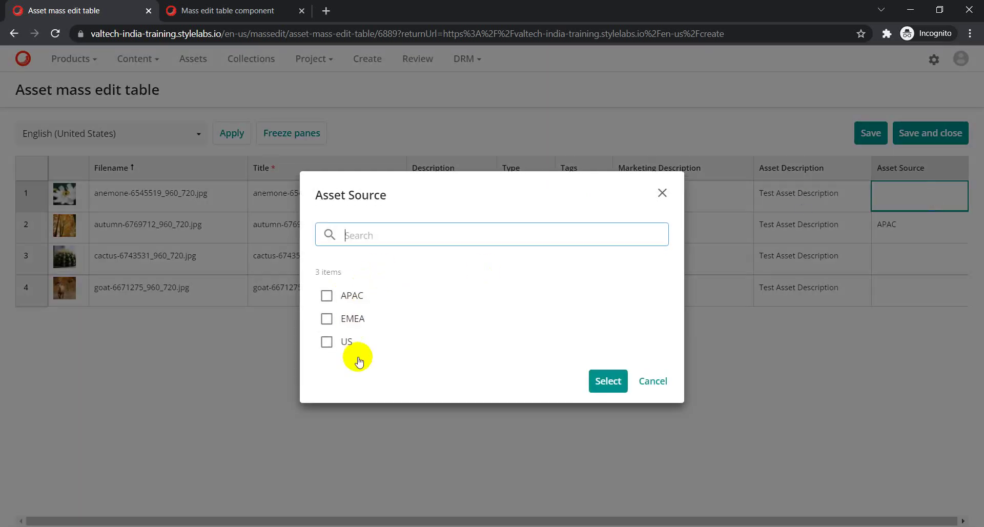
pyautogui.click(326, 318)
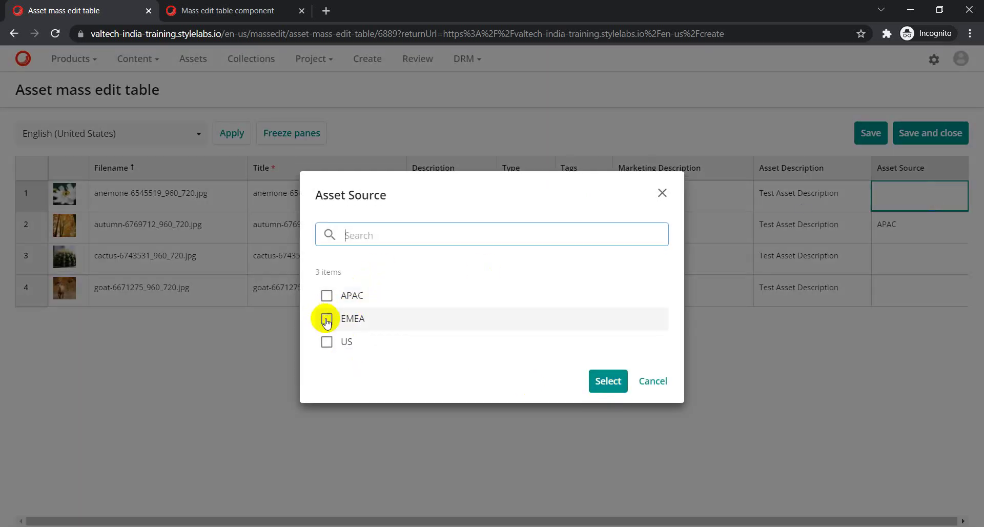
pyautogui.click(597, 389)
pyautogui.click(902, 248)
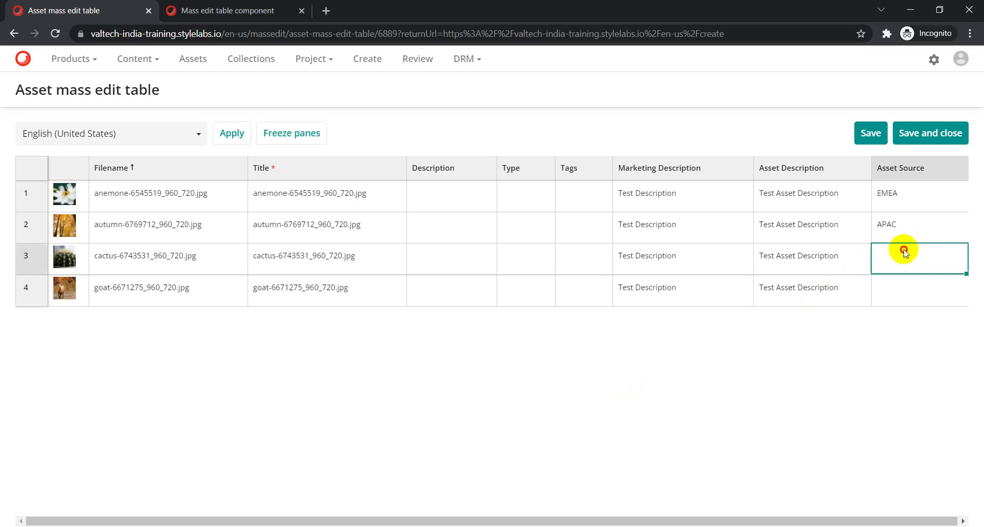
pyautogui.doubleClick(905, 251)
pyautogui.click(338, 343)
pyautogui.click(620, 379)
pyautogui.doubleClick(918, 296)
pyautogui.click(326, 295)
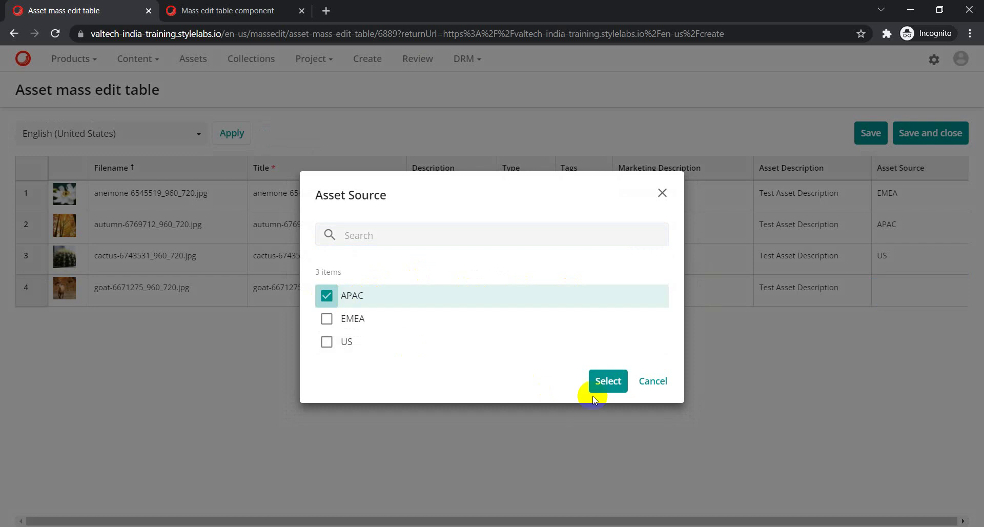
pyautogui.click(607, 380)
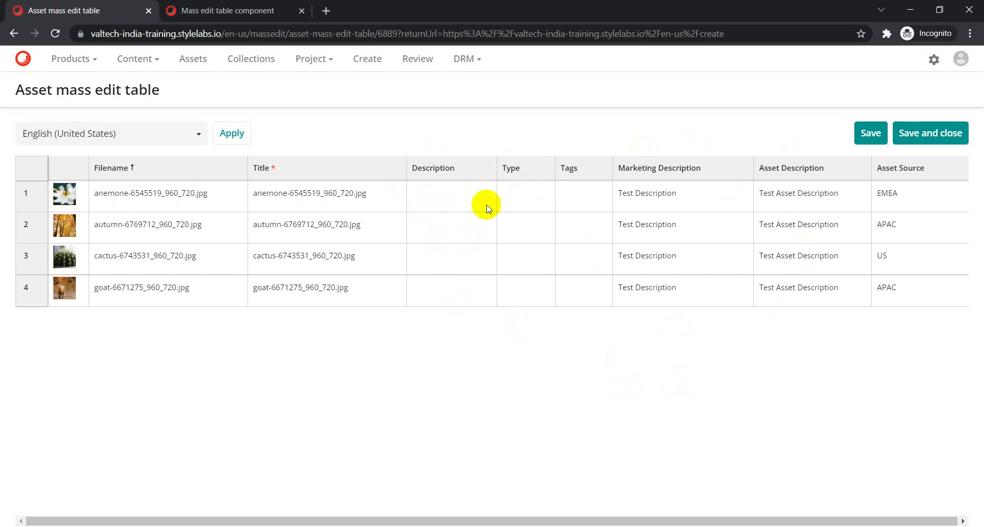
# Dismiss row 1's Type picker unchanged, then save and close the table; the save fails.
pyautogui.click(508, 195)
pyautogui.click(508, 196)
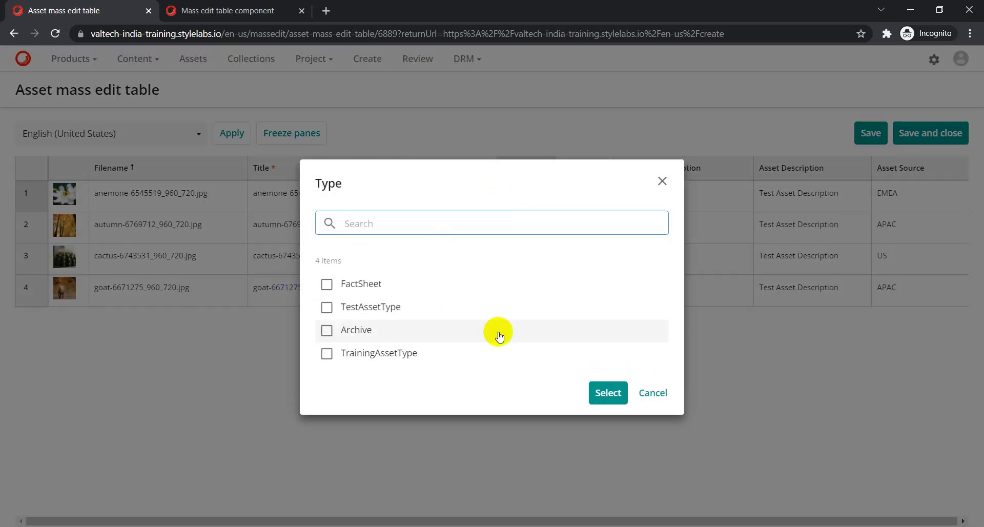
pyautogui.click(661, 181)
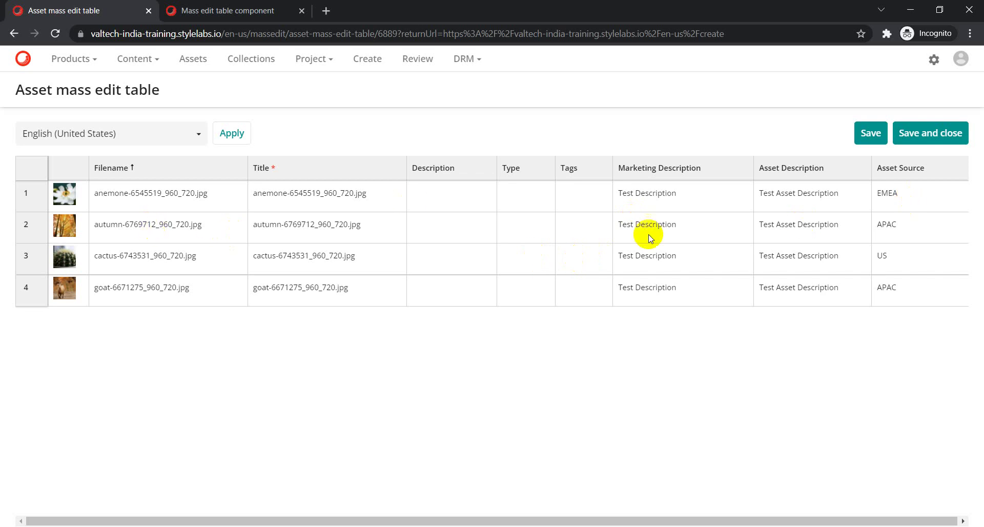
pyautogui.click(936, 138)
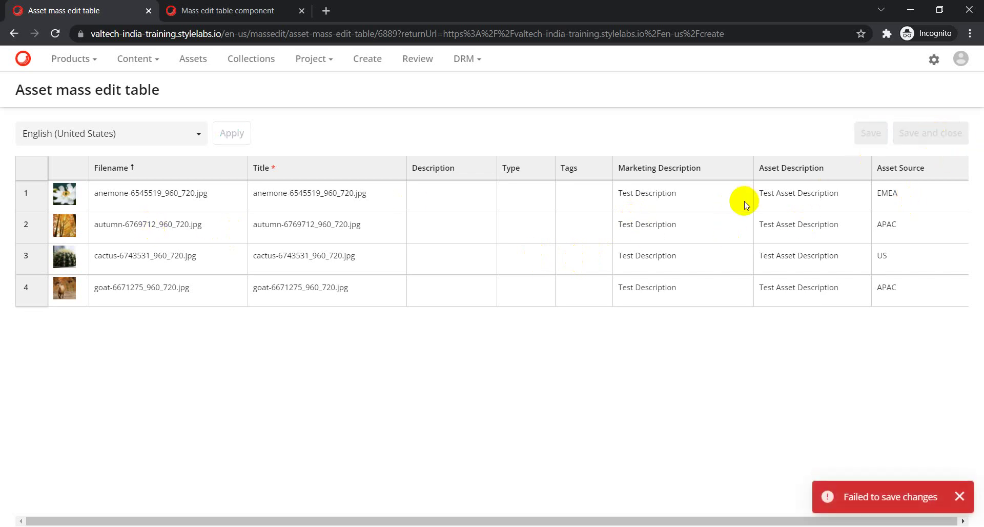
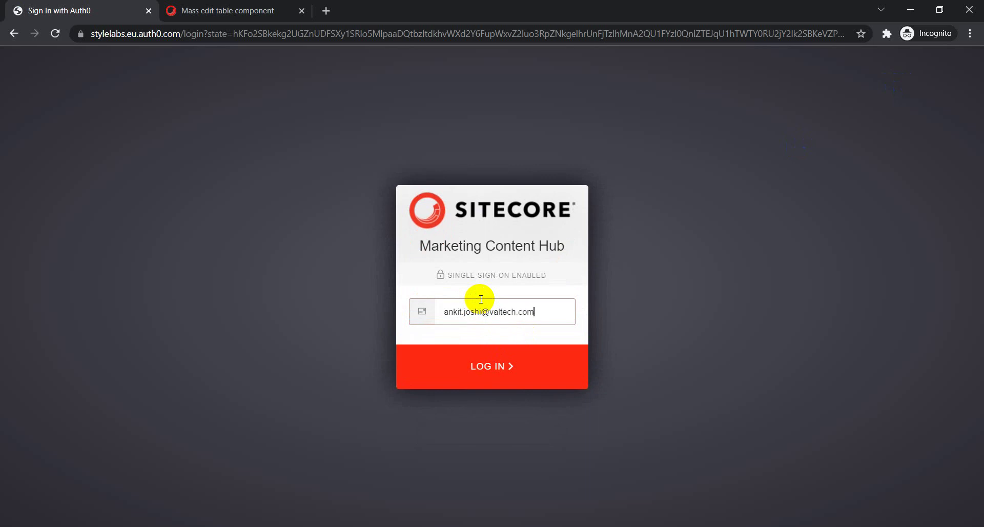
# Sign in with your email address and open Background processes from the avatar menu.
pyautogui.click(540, 370)
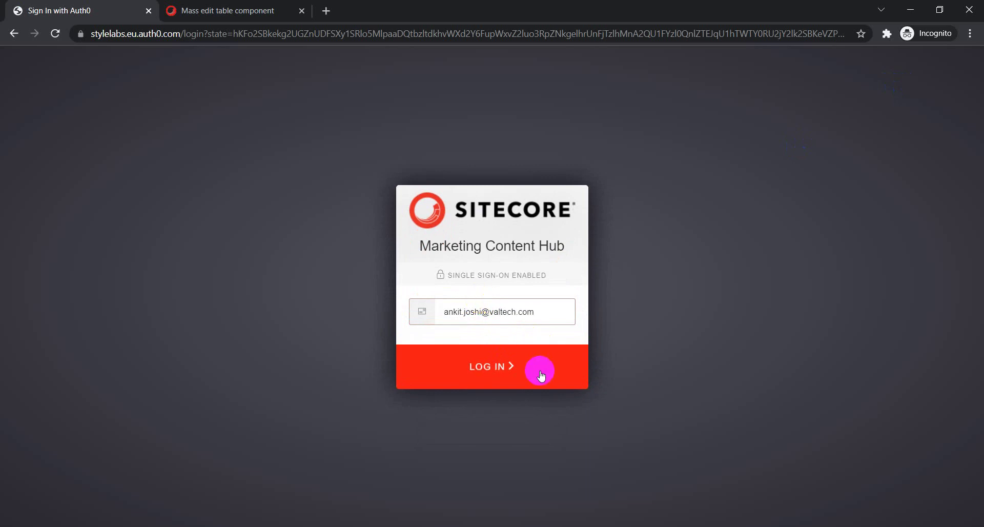
pyautogui.click(215, 7)
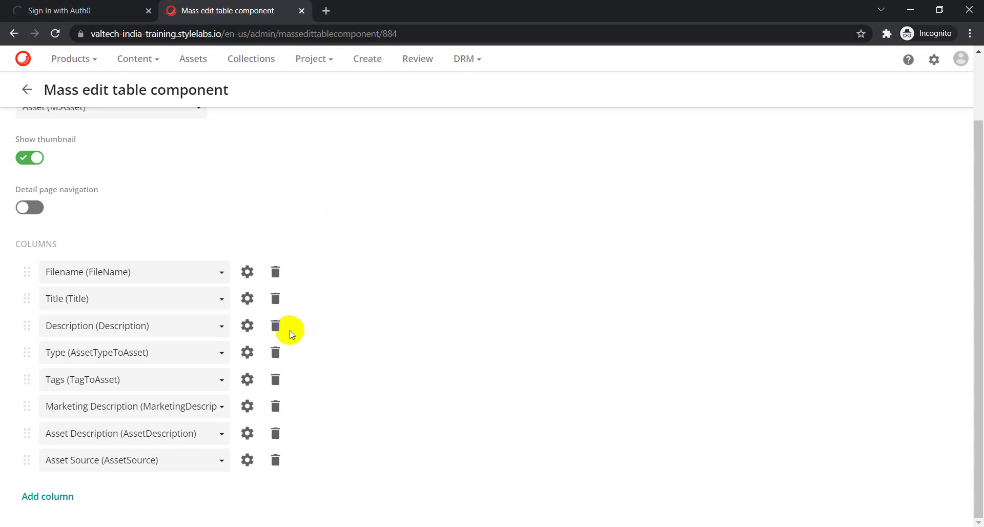
pyautogui.click(959, 60)
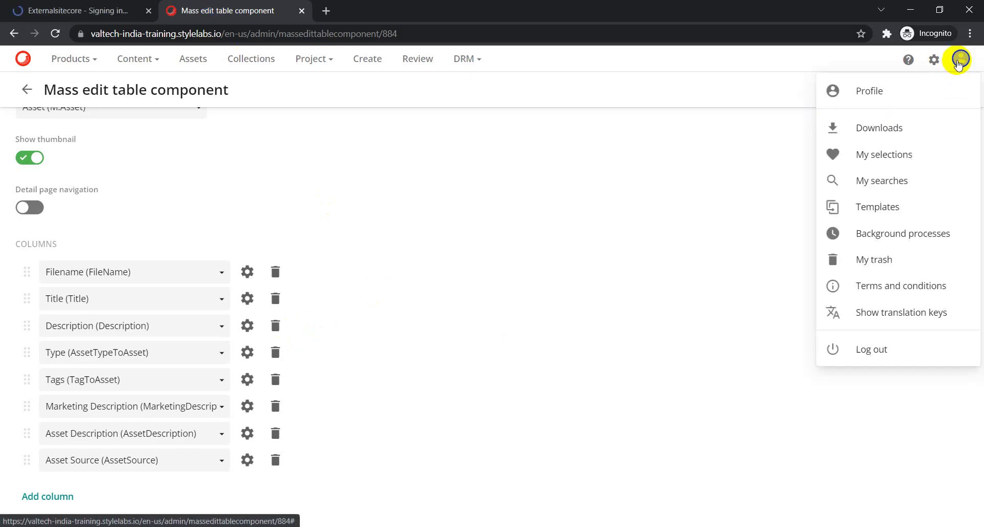
pyautogui.click(882, 239)
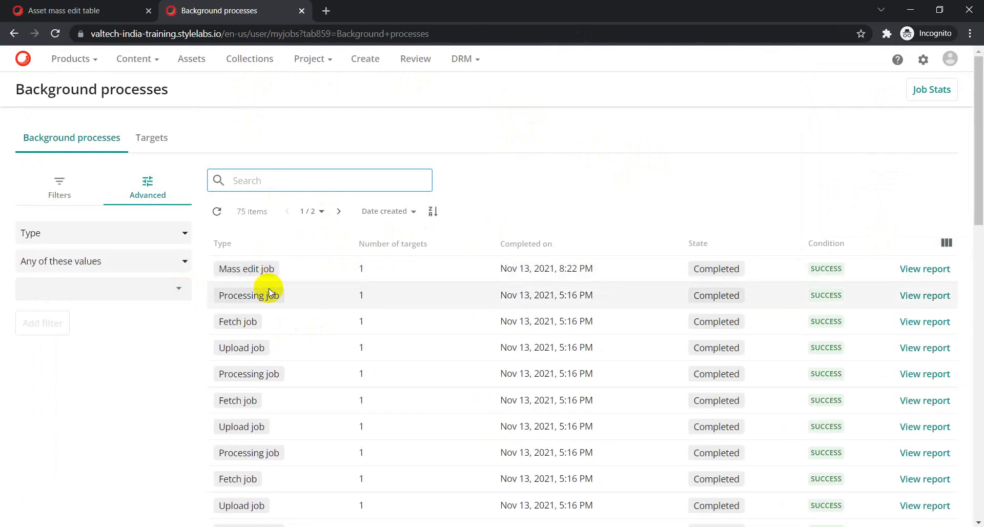
# In the mass edit table, enter 'Test Description' as row 1's Marketing Description.
pyautogui.click(54, 9)
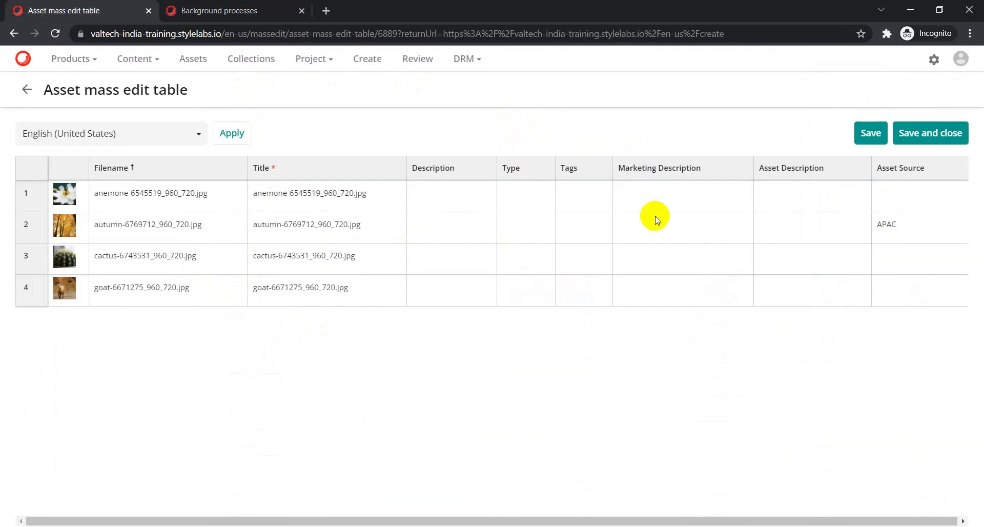
pyautogui.doubleClick(661, 193)
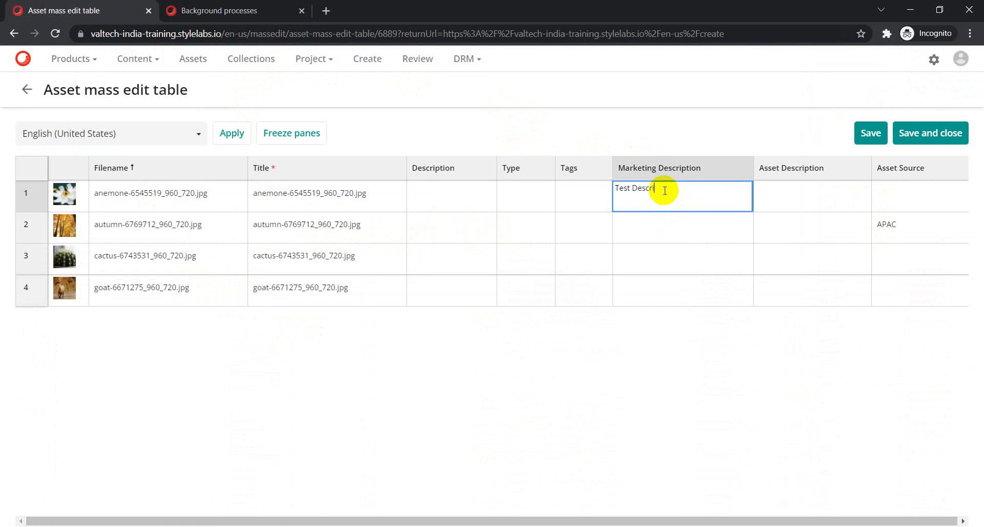
pyautogui.hotkey('ctrl', 'a')
pyautogui.hotkey('ctrl', 'c')
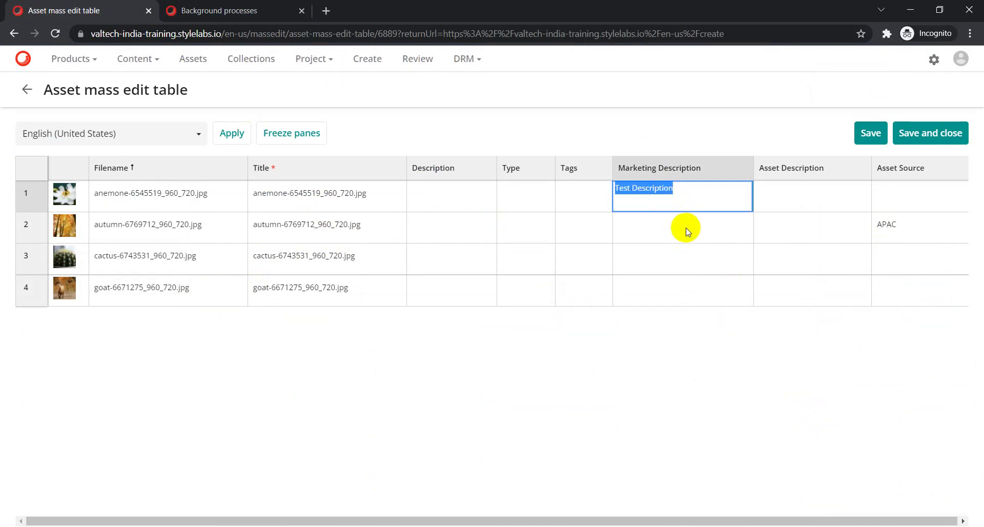
# Paste 'Test Description' into rows 2–4 and save and close the mass edit table.
pyautogui.click(643, 227)
pyautogui.hotkey('ctrl', 'v')
pyautogui.click(644, 256)
pyautogui.hotkey('ctrl', 'v')
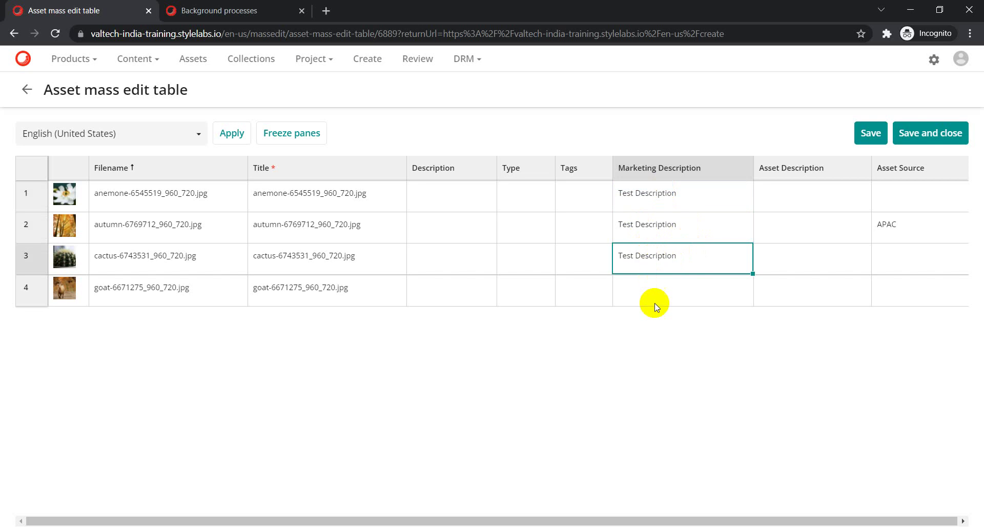
pyautogui.click(654, 303)
pyautogui.hotkey('ctrl', 'v')
pyautogui.click(710, 405)
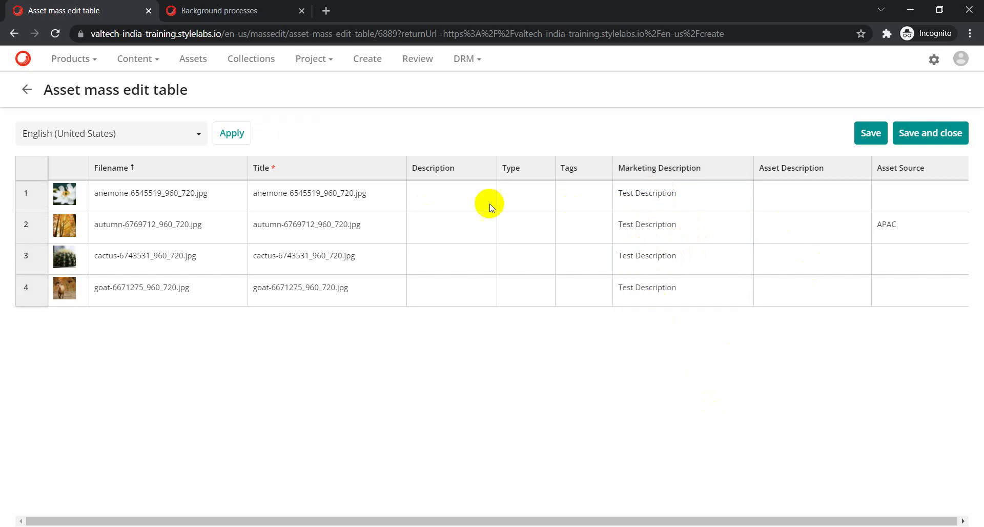
pyautogui.click(921, 137)
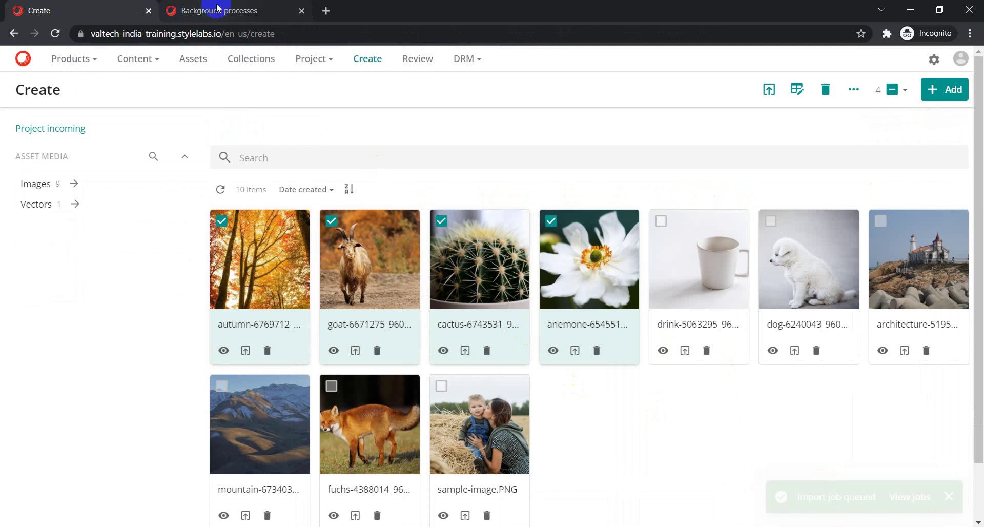
pyautogui.click(177, 10)
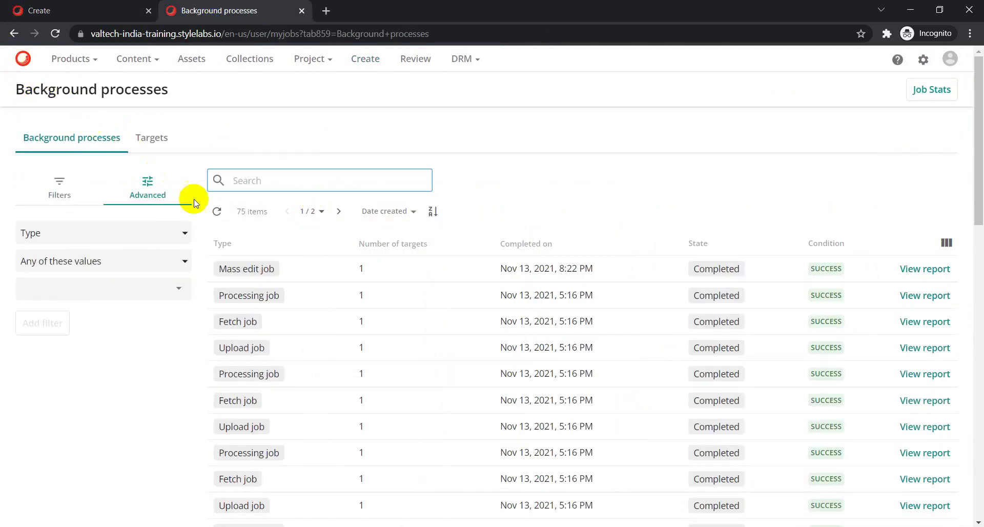
pyautogui.click(217, 211)
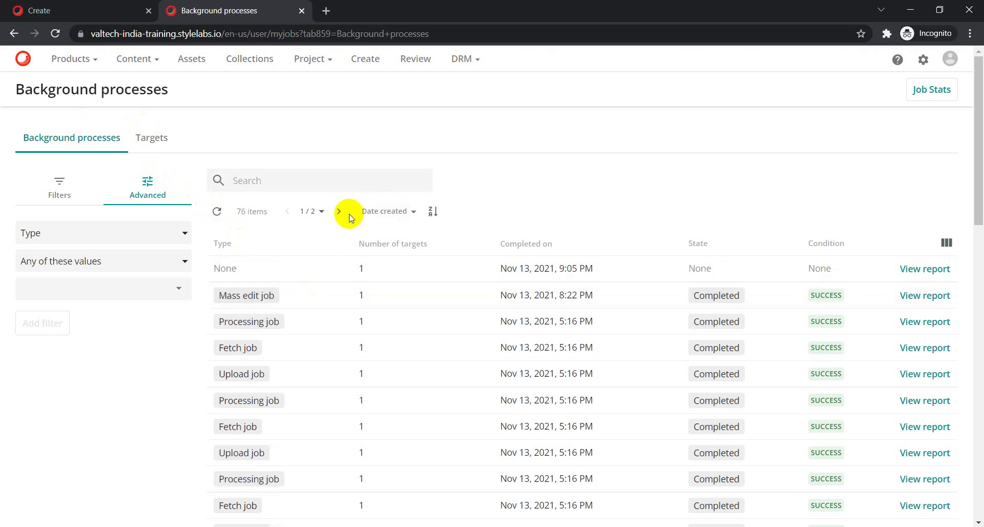
pyautogui.click(215, 212)
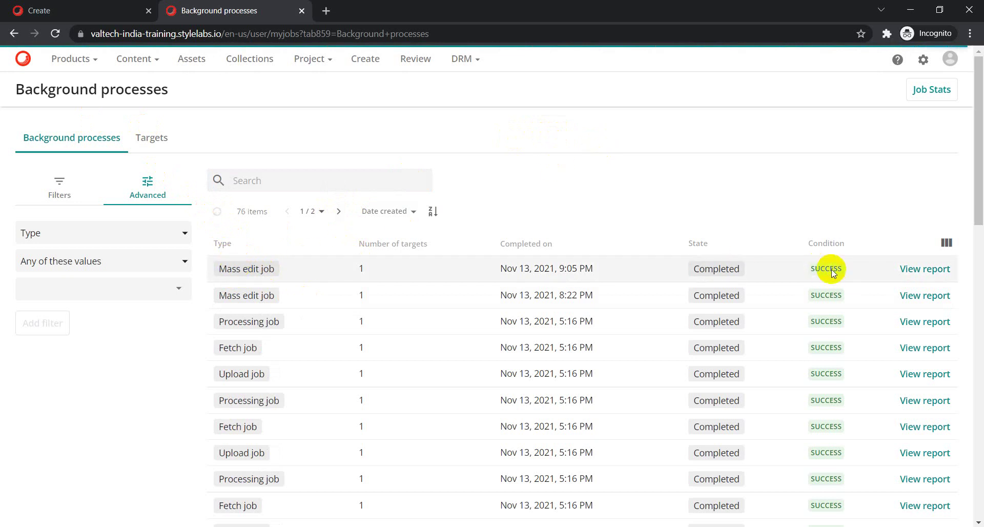
pyautogui.click(921, 269)
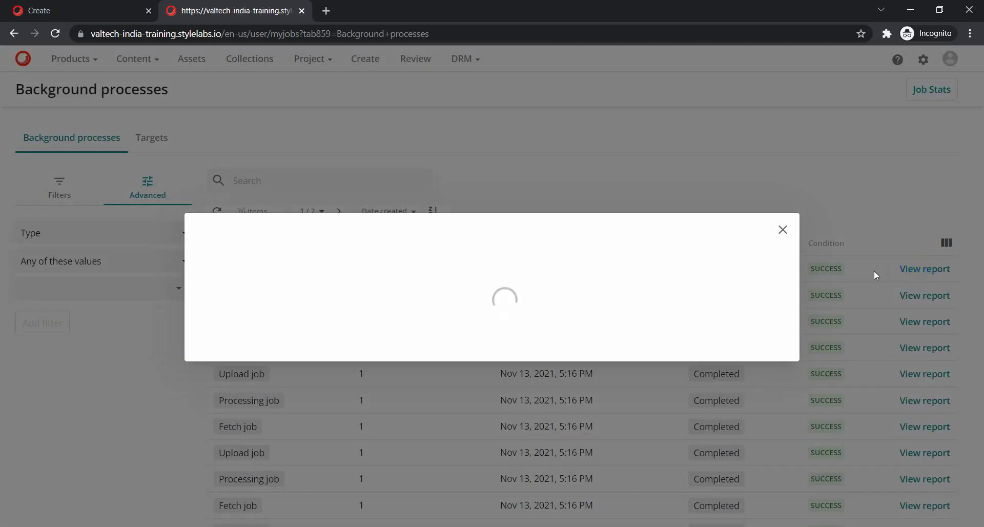
pyautogui.click(239, 324)
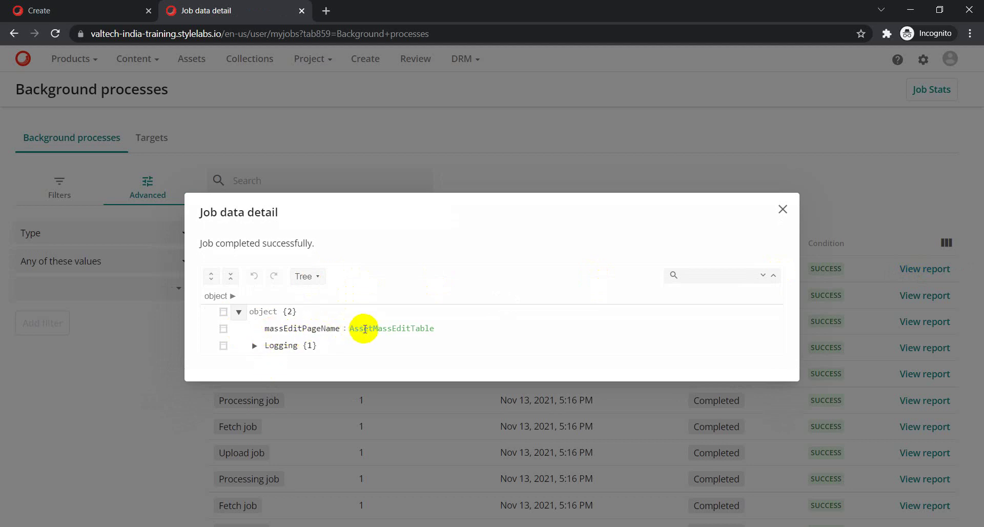
pyautogui.click(783, 210)
pyautogui.click(105, 8)
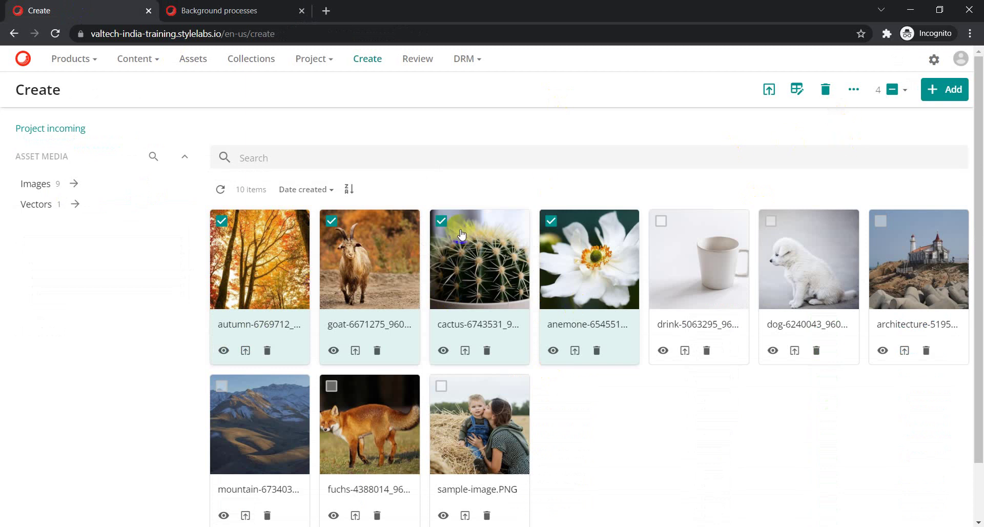
# Deselect the anemone, cactus, goat and autumn assets, then check the cactus asset's Marketing Description.
pyautogui.click(550, 222)
pyautogui.click(442, 222)
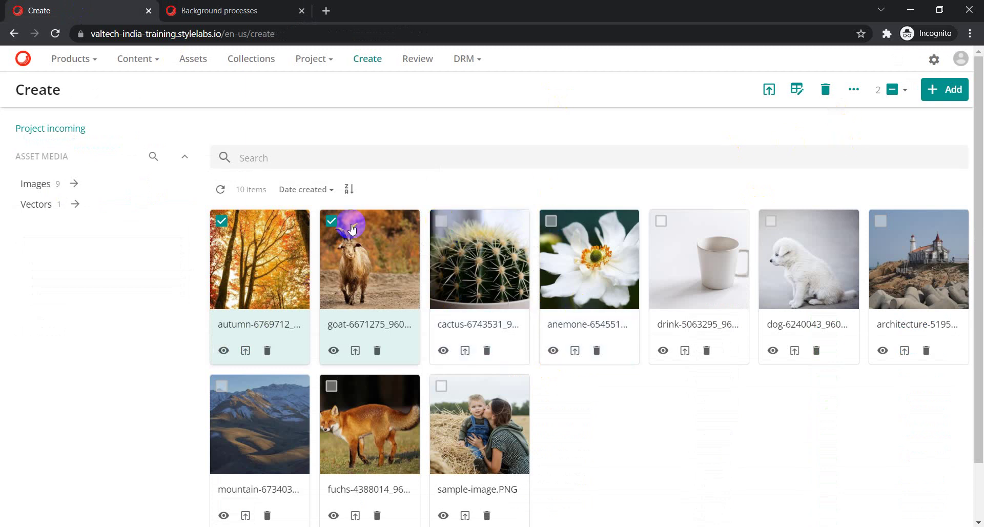
pyautogui.click(331, 221)
pyautogui.click(249, 233)
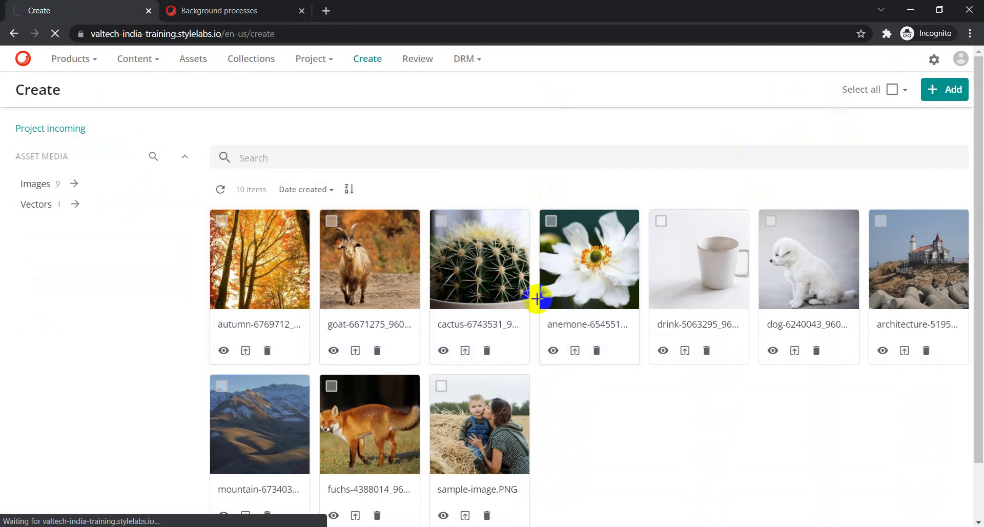
pyautogui.click(515, 301)
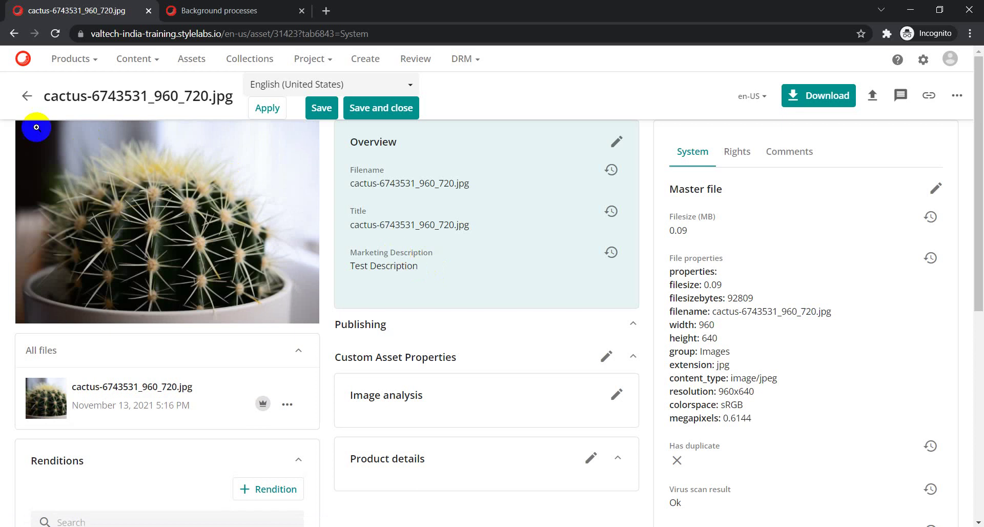
pyautogui.click(25, 99)
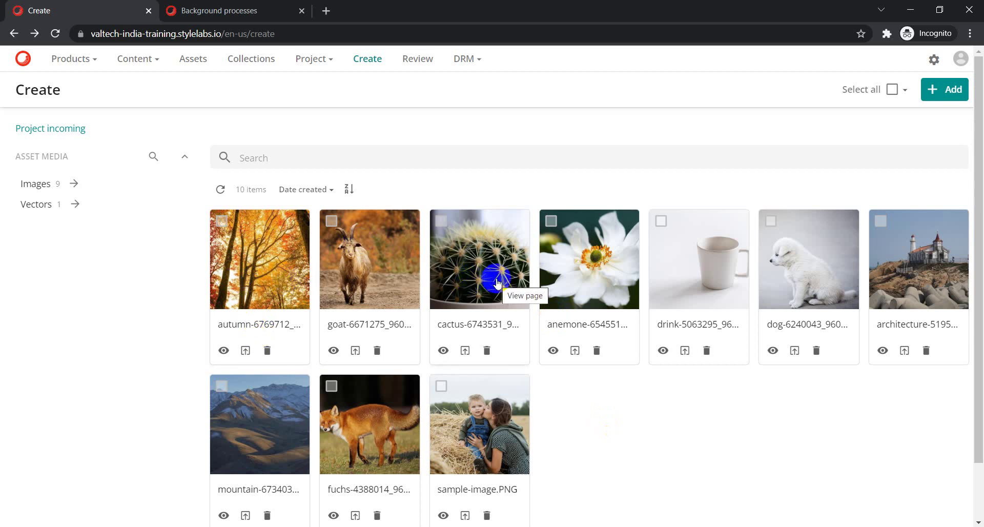
pyautogui.click(267, 274)
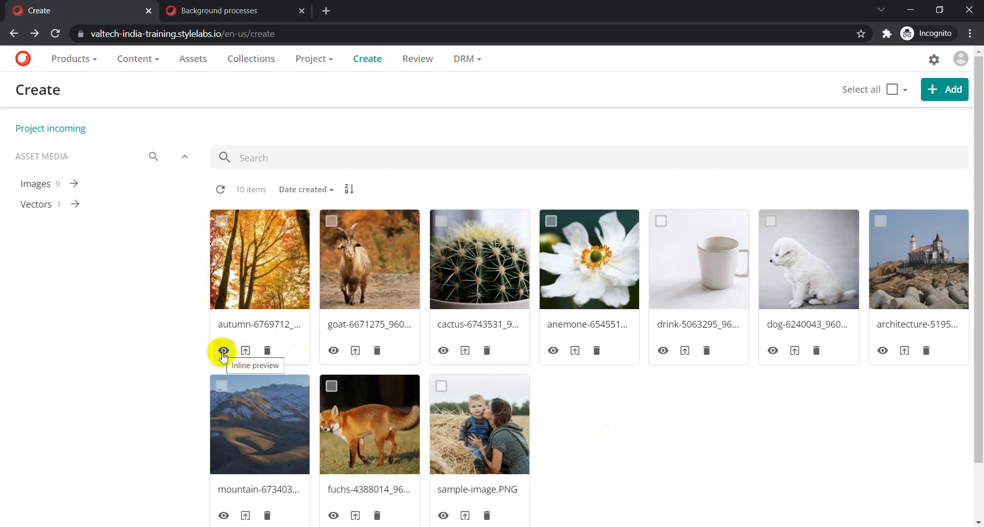
pyautogui.click(223, 351)
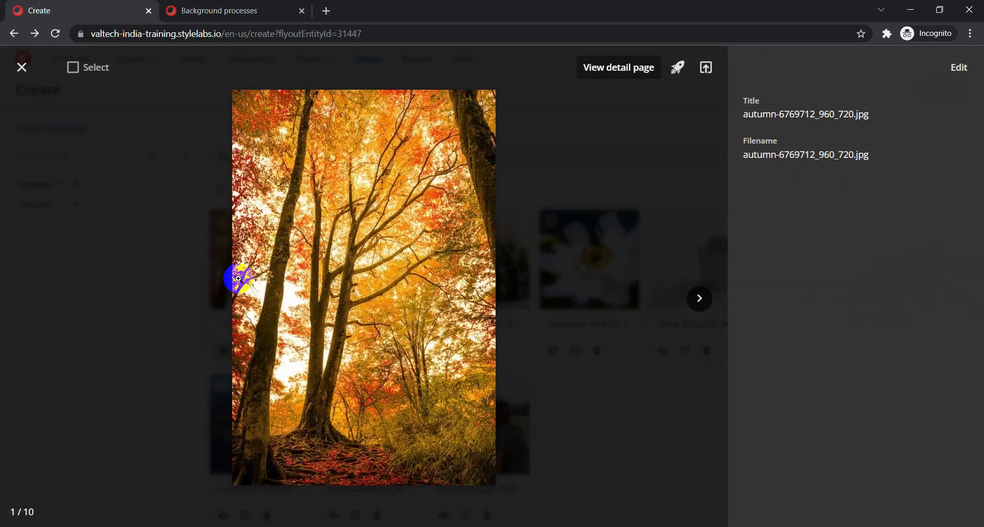
pyautogui.click(22, 67)
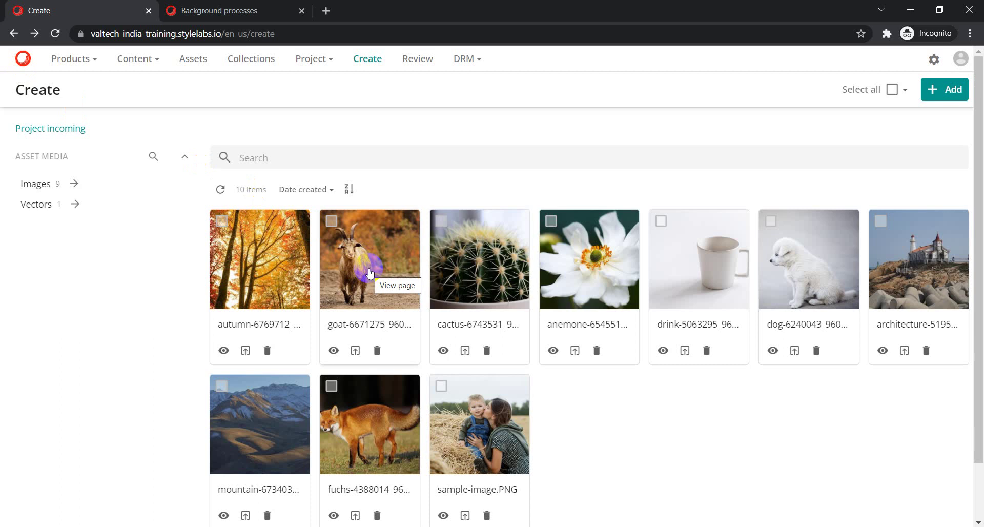
pyautogui.click(251, 265)
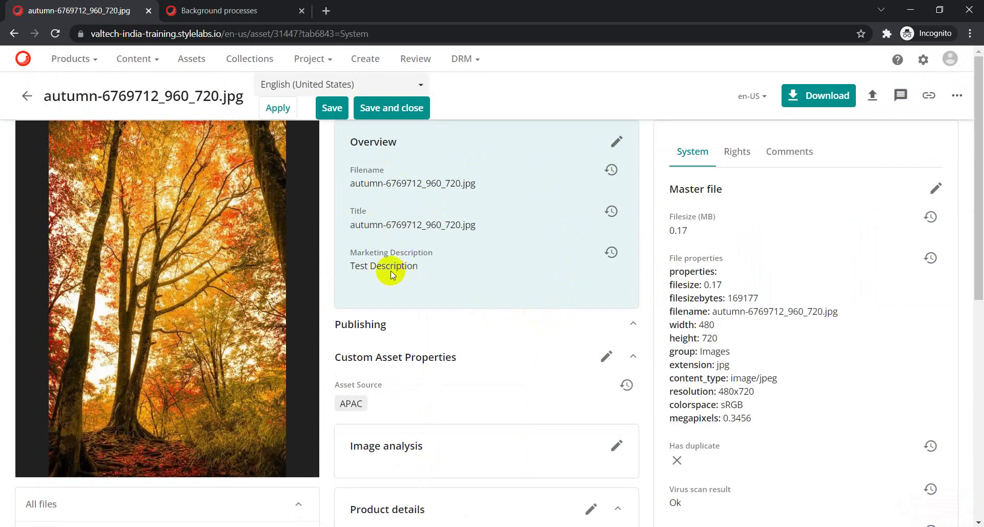
pyautogui.scroll(-5, 415, 402)
pyautogui.scroll(5, 417, 413)
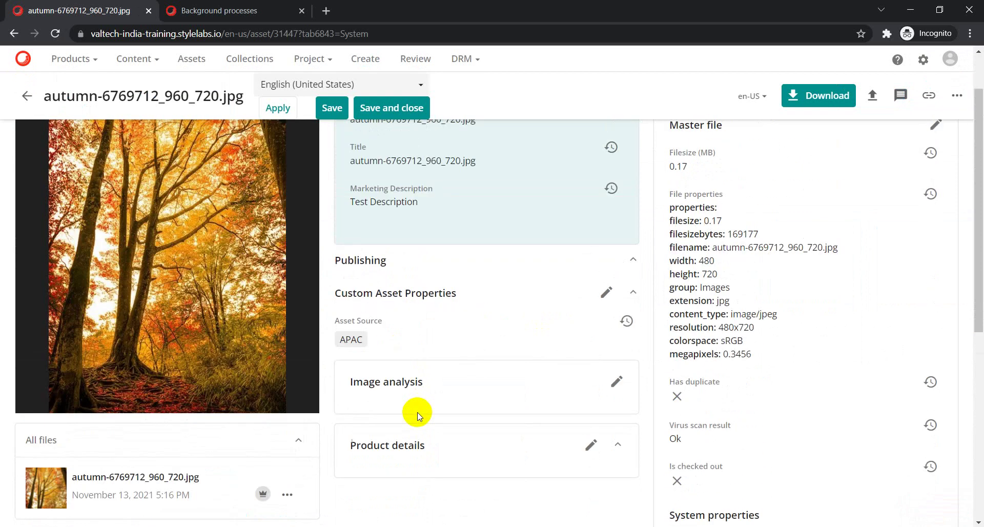
pyautogui.click(17, 101)
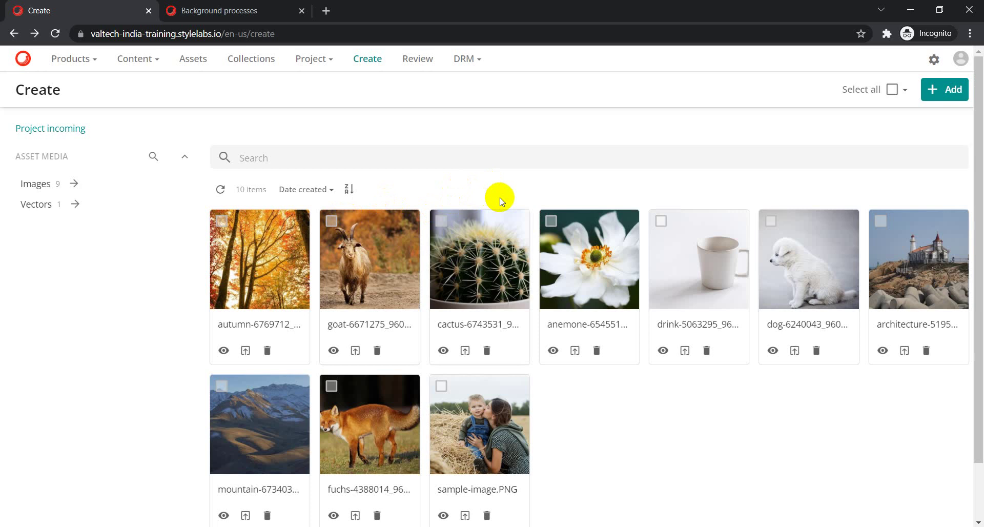
pyautogui.click(223, 352)
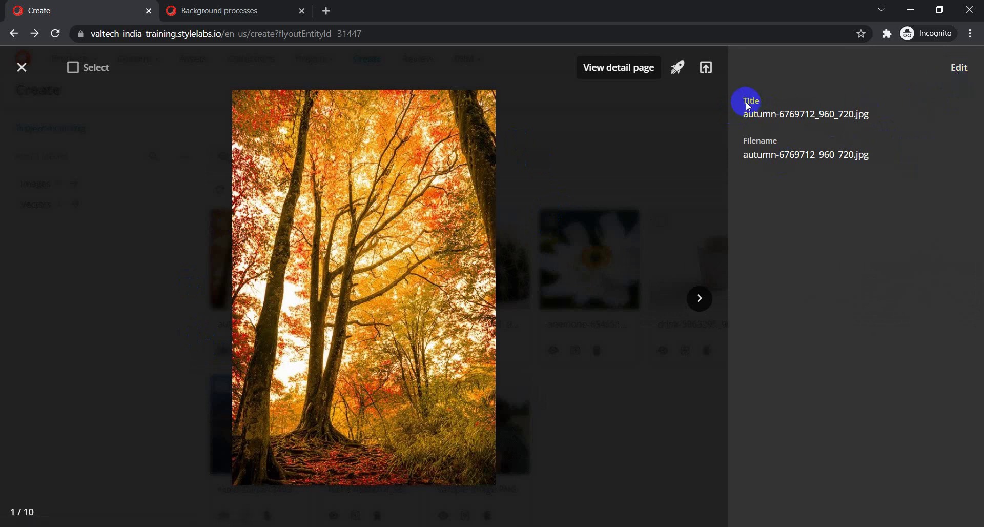
pyautogui.click(958, 67)
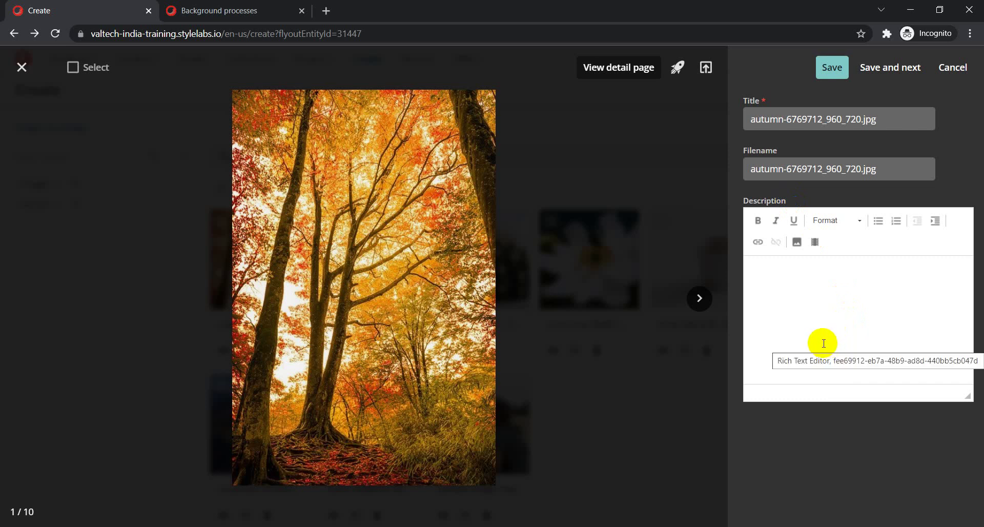
pyautogui.click(832, 446)
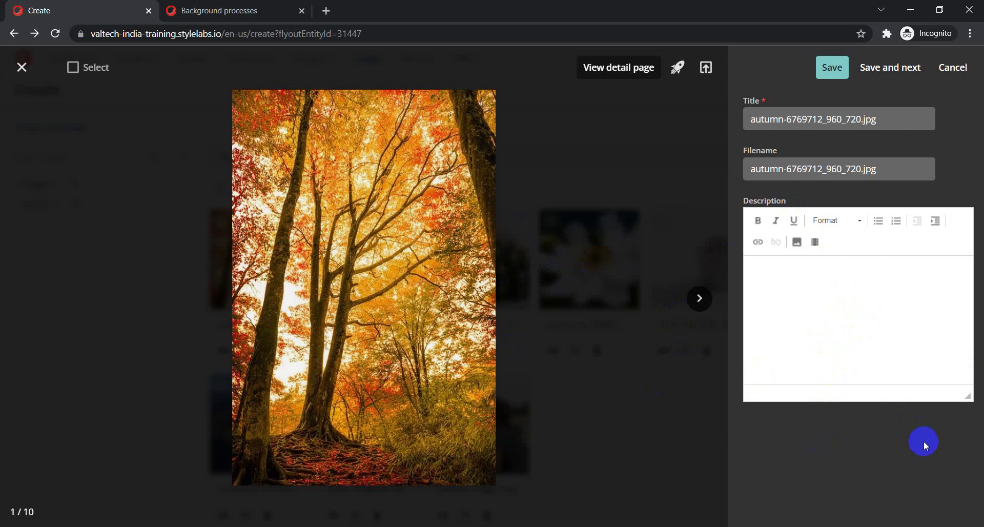
pyautogui.click(818, 388)
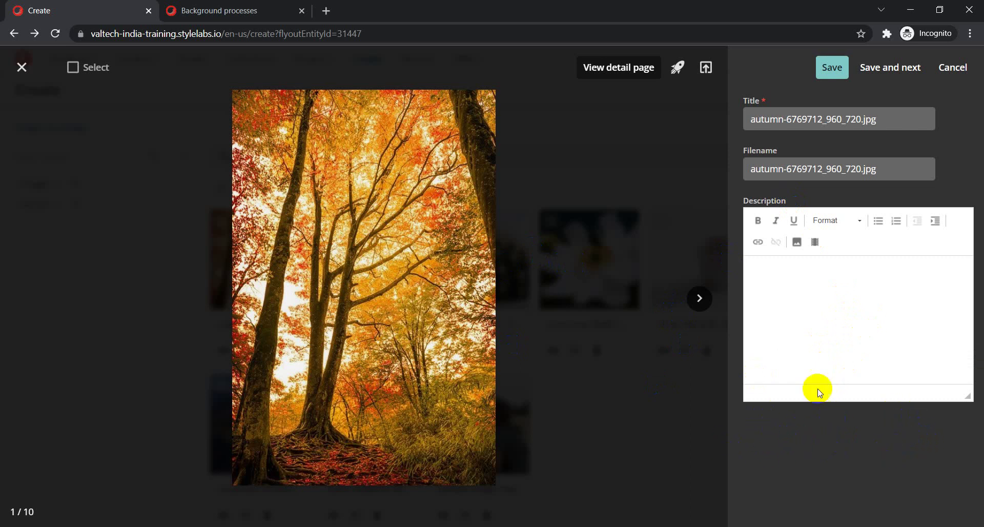
pyautogui.click(21, 71)
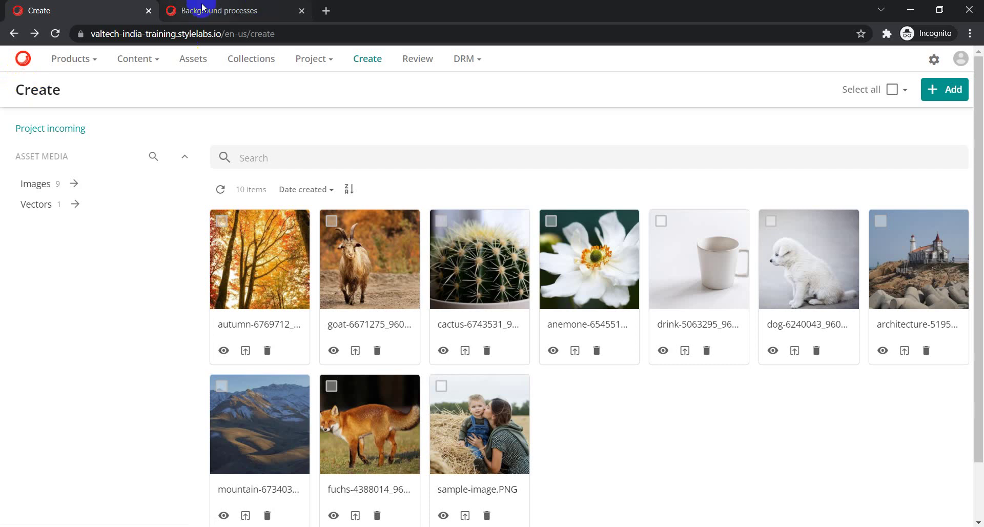
# Open the Manage administration area in the Background processes tab.
pyautogui.click(200, 11)
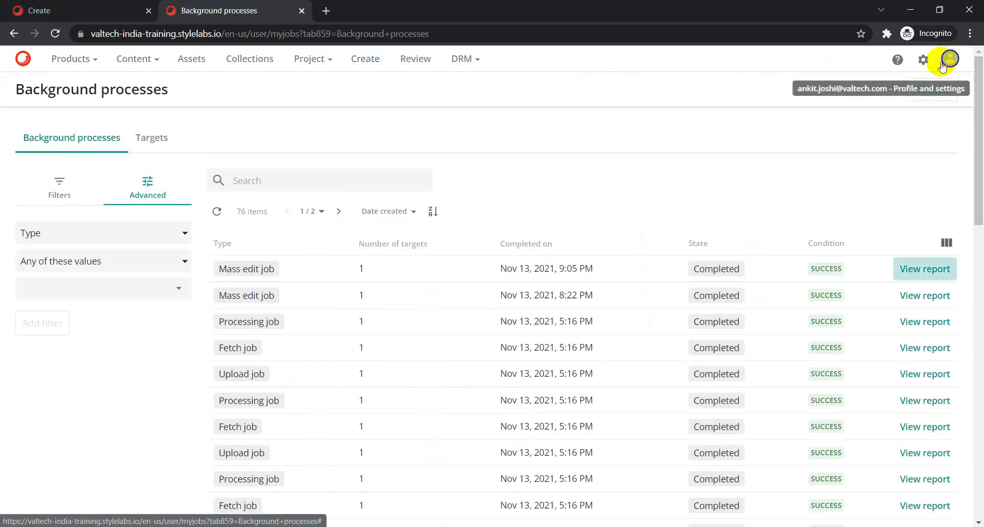
pyautogui.click(923, 61)
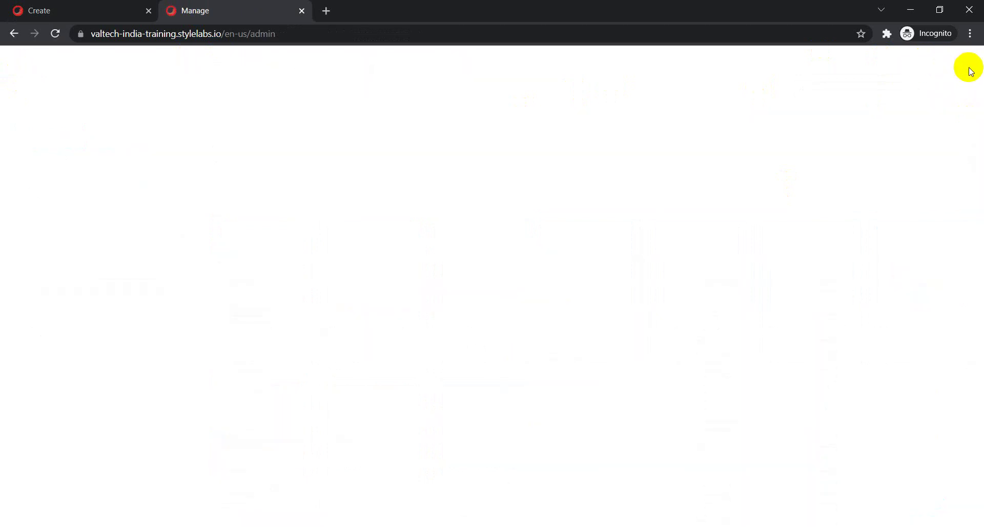
pyautogui.click(65, 11)
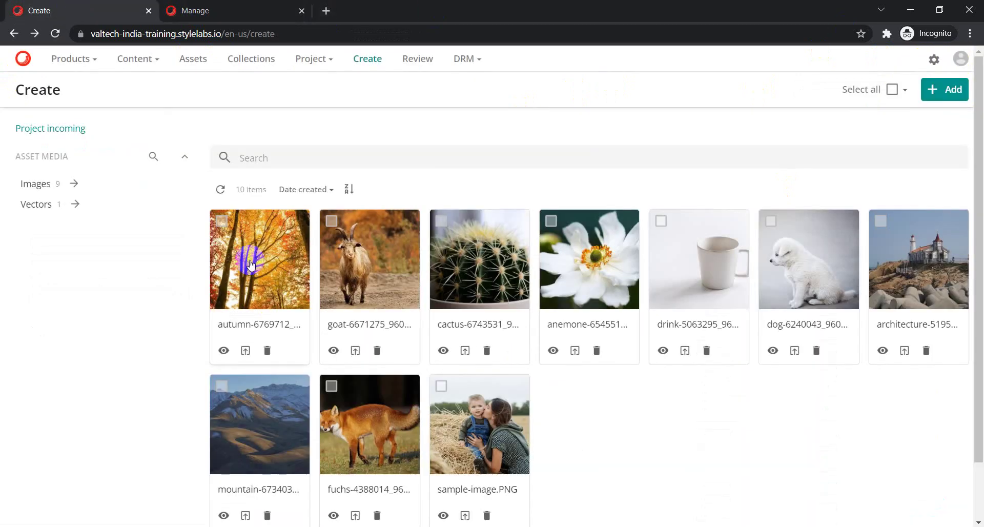
pyautogui.click(235, 12)
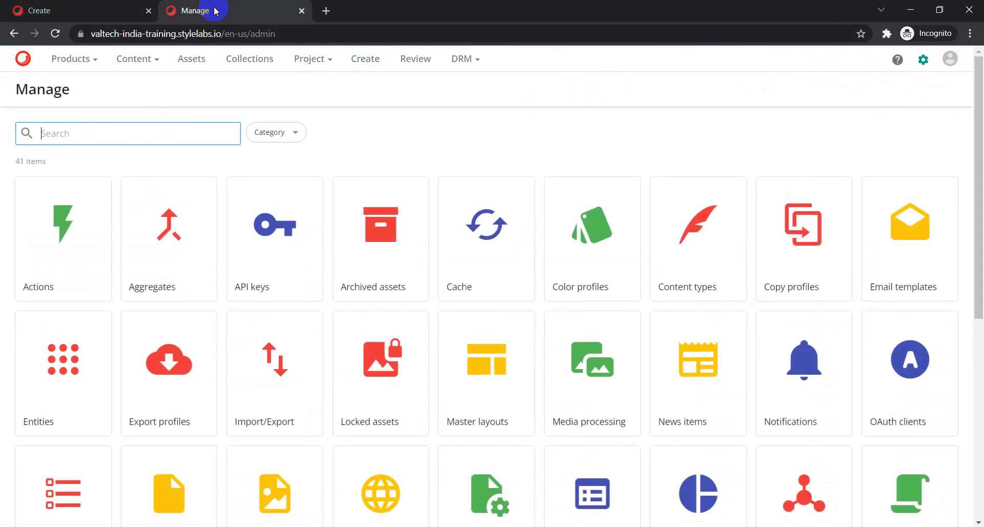
pyautogui.scroll(-5, 205, 333)
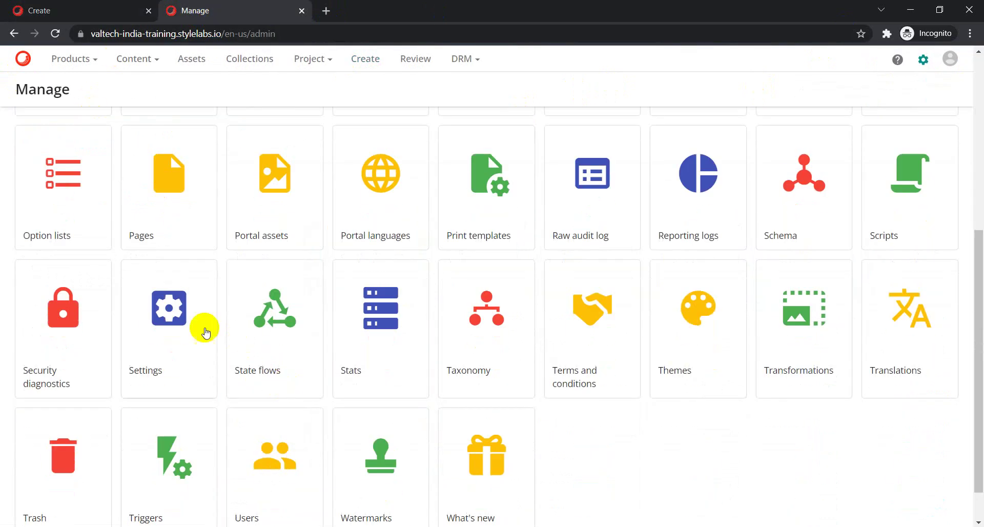
# In Pages, search for 'asset', open the Asset page layout and its Details component options.
pyautogui.click(179, 200)
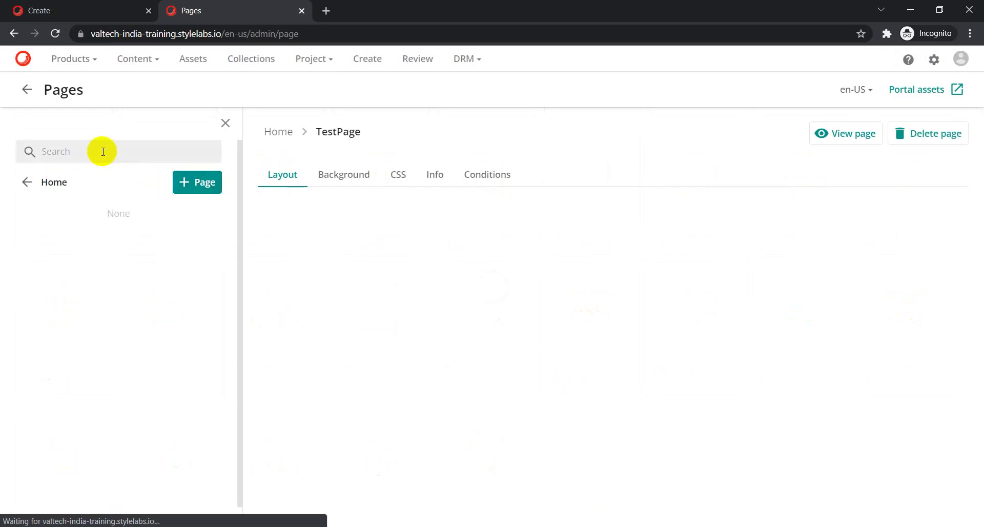
pyautogui.click(103, 151)
pyautogui.write('asset')
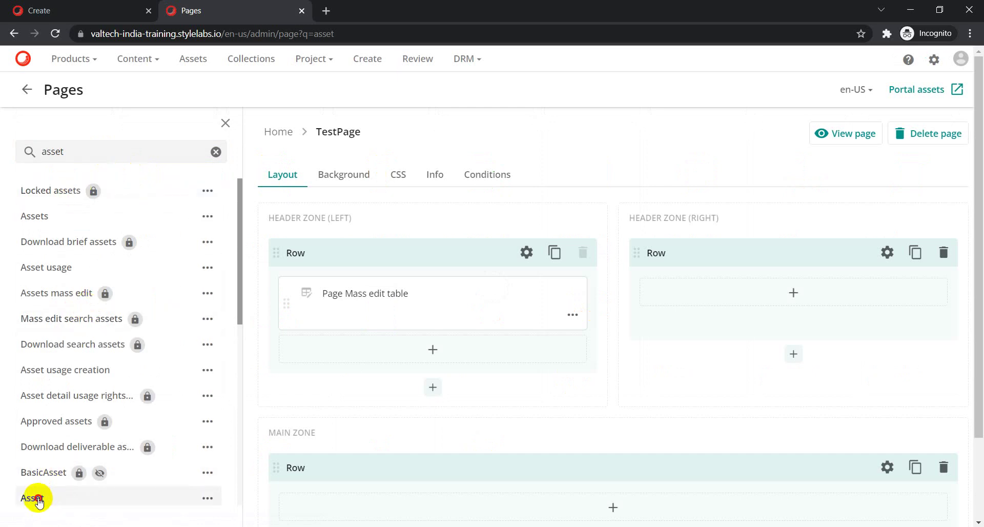
pyautogui.click(29, 497)
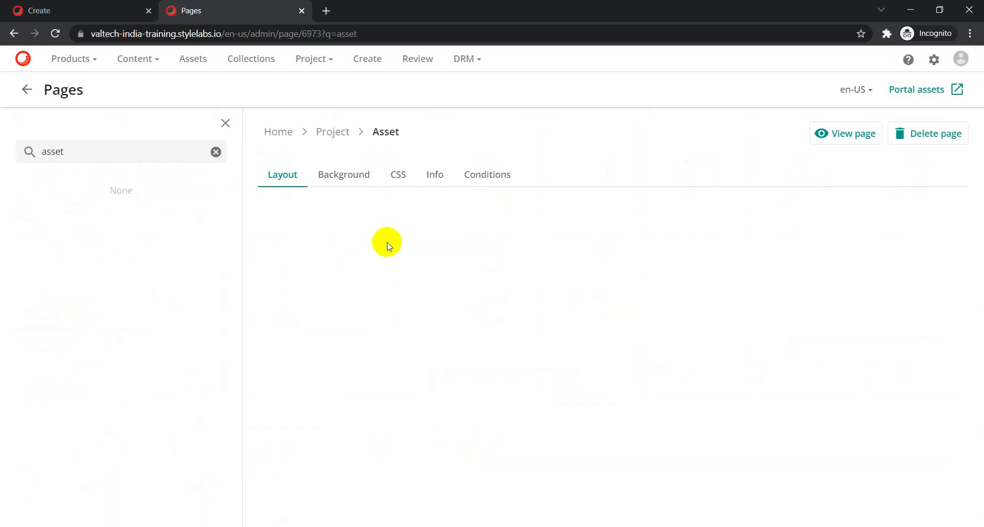
pyautogui.scroll(-3, 445, 234)
pyautogui.scroll(-4, 445, 234)
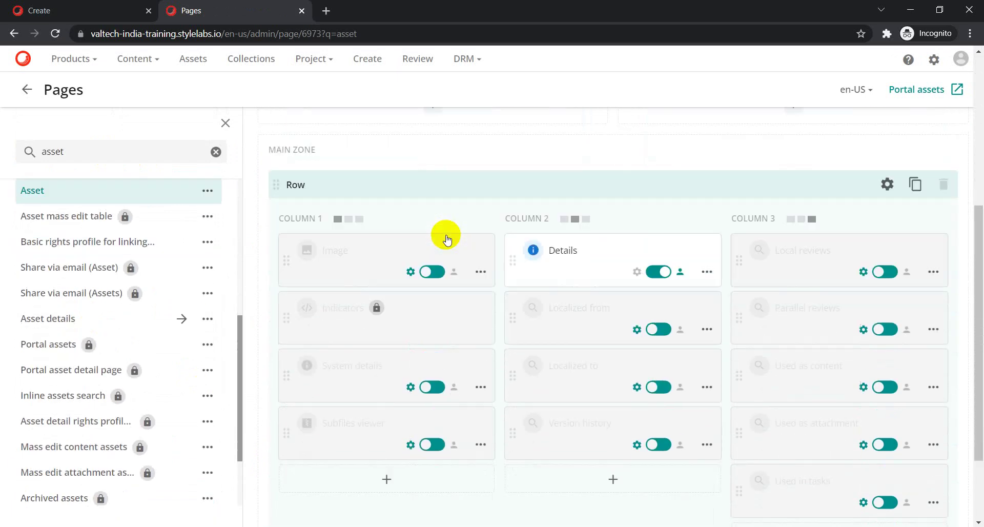
pyautogui.click(708, 234)
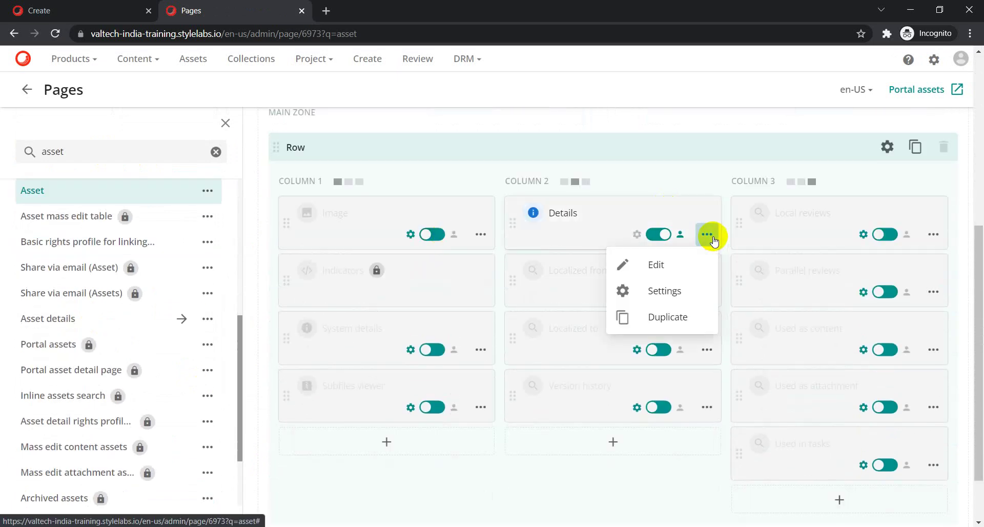
# Inspect the Details component's settings, then return to the Asset page layout's header zones.
pyautogui.click(658, 269)
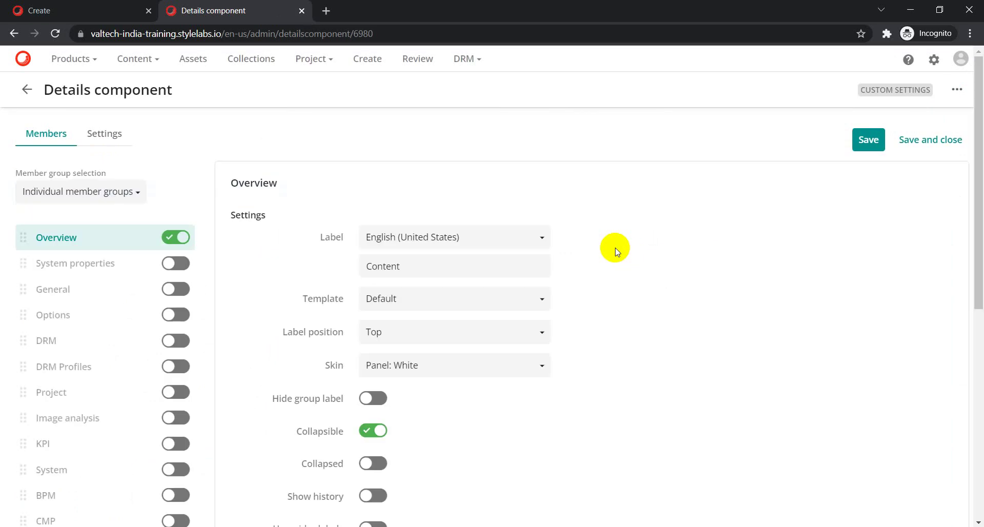
pyautogui.scroll(-3, 445, 255)
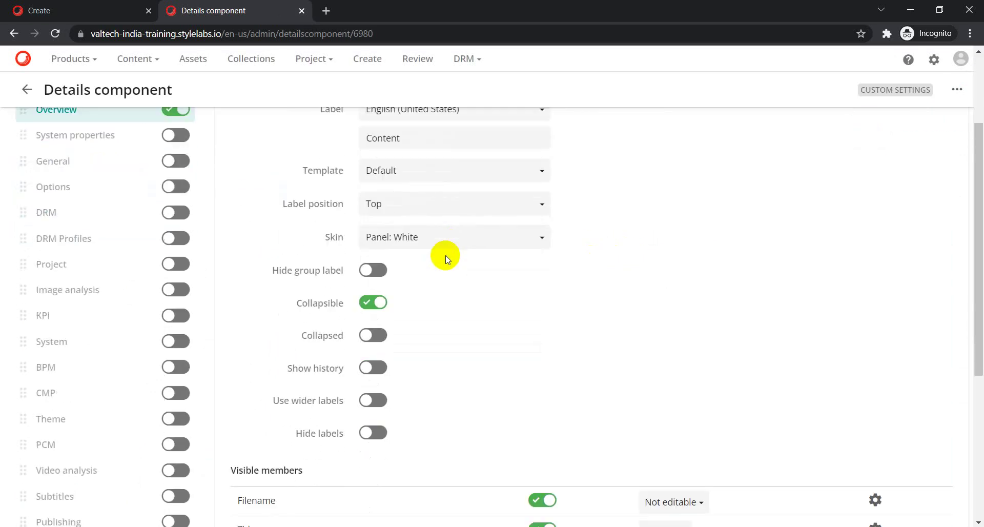
pyautogui.scroll(-5, 445, 255)
pyautogui.scroll(8, 445, 255)
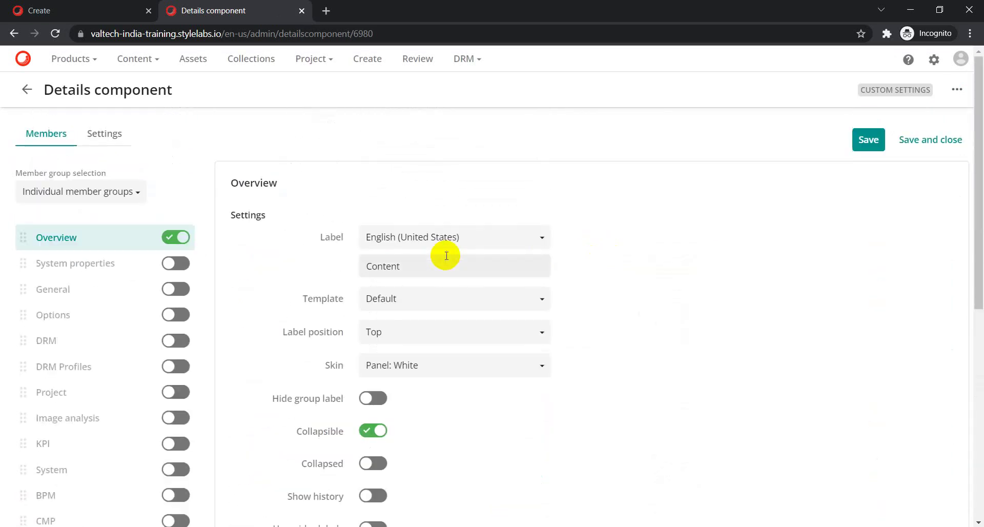
pyautogui.click(26, 89)
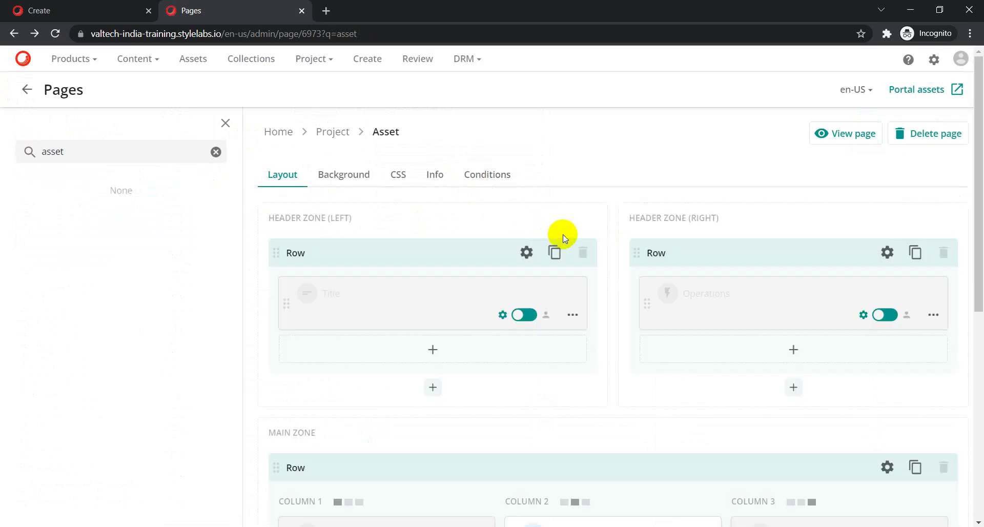
pyautogui.scroll(-3, 562, 233)
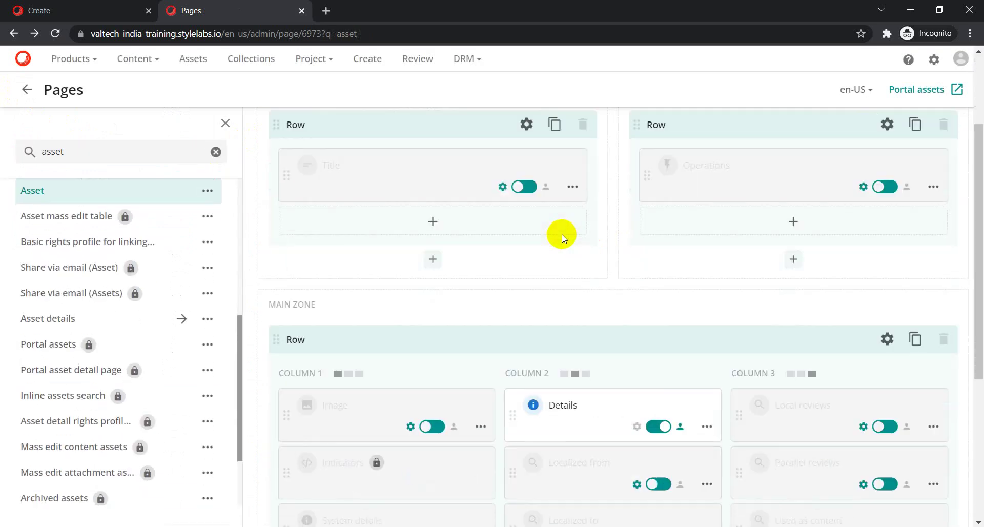
pyautogui.scroll(-3, 562, 235)
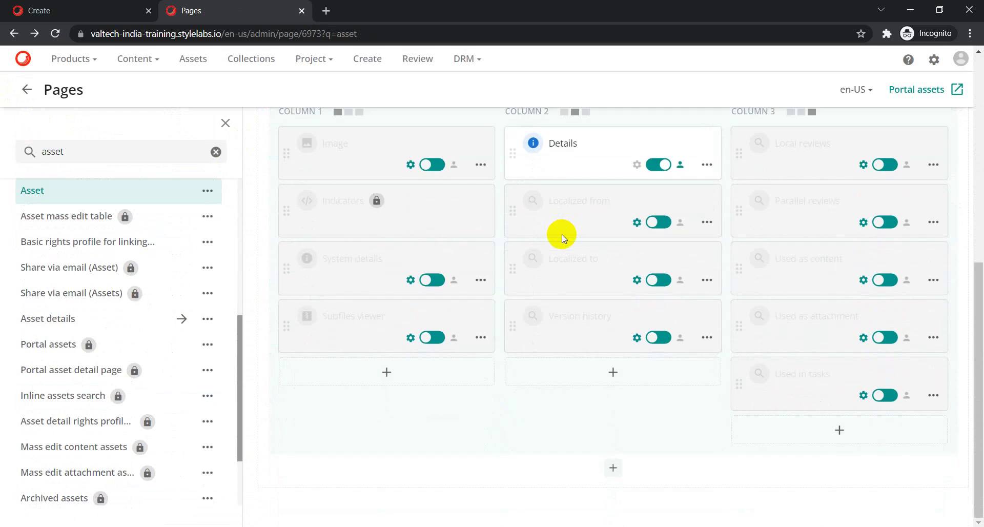
pyautogui.scroll(5, 562, 234)
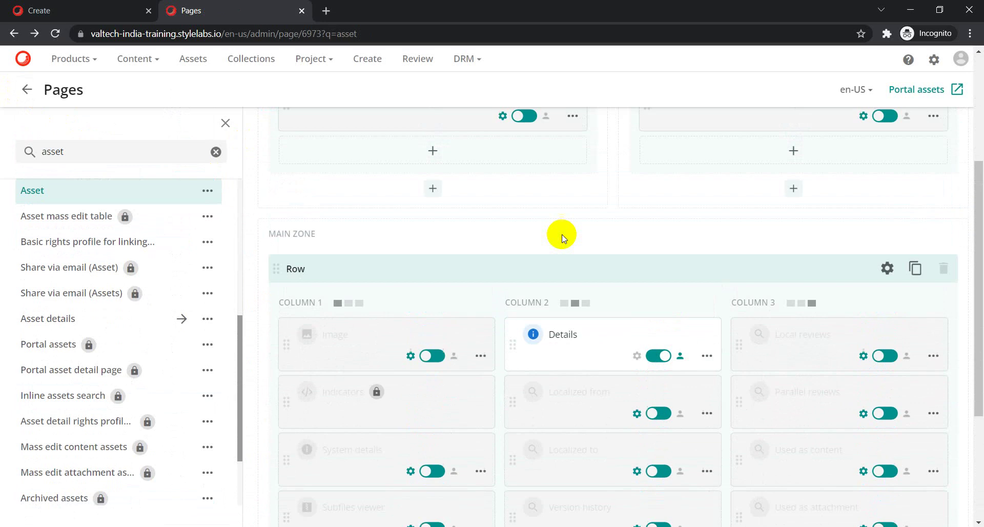
pyautogui.scroll(2, 561, 235)
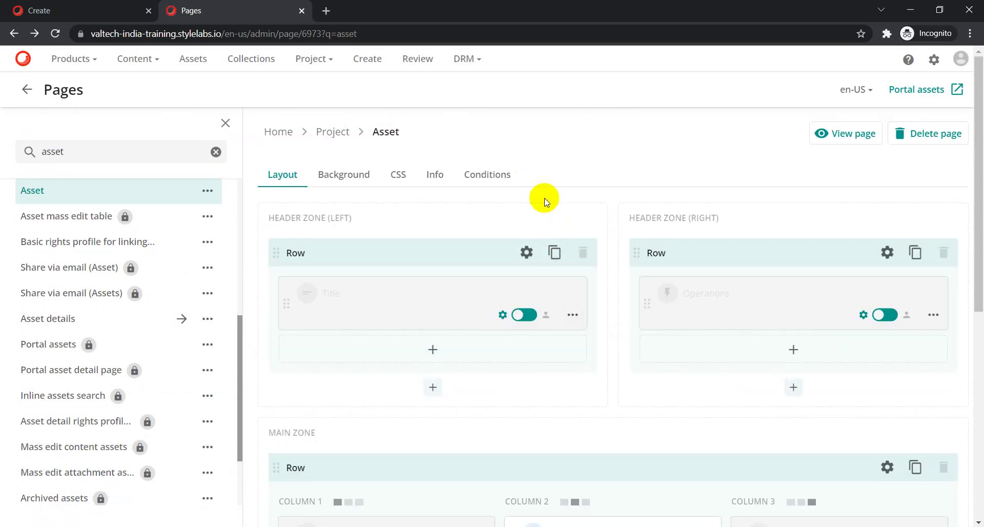
# Open the Asset details page layout and review its Details component editor before returning.
pyautogui.click(100, 343)
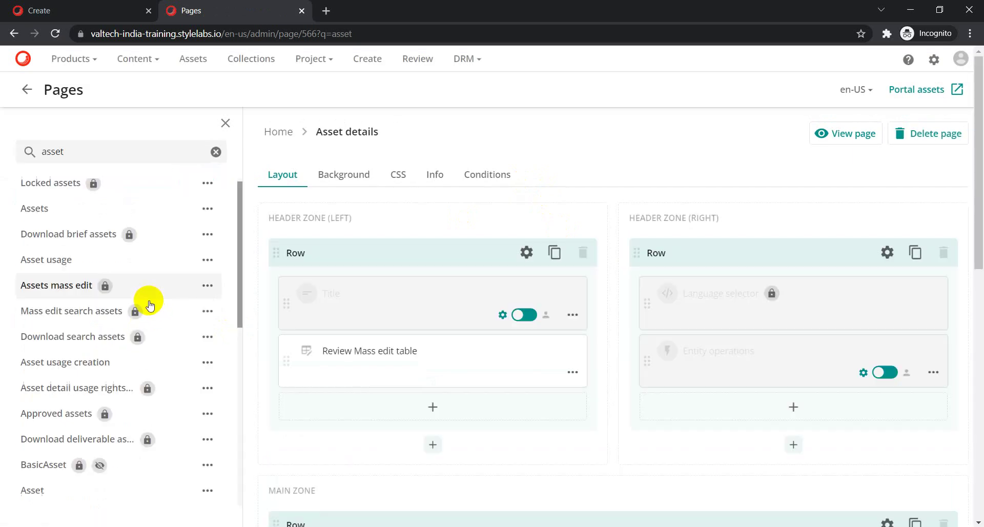
pyautogui.scroll(-4, 362, 307)
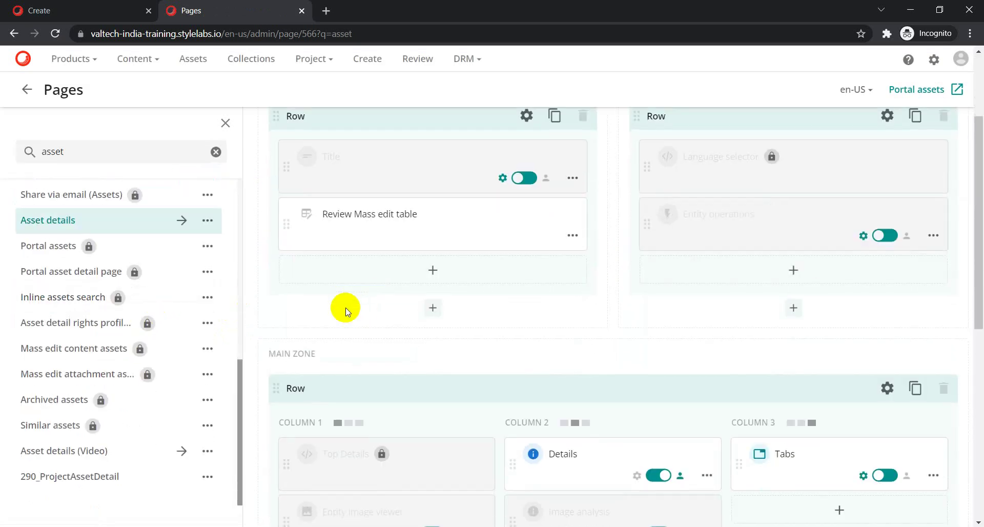
pyautogui.scroll(-6, 345, 310)
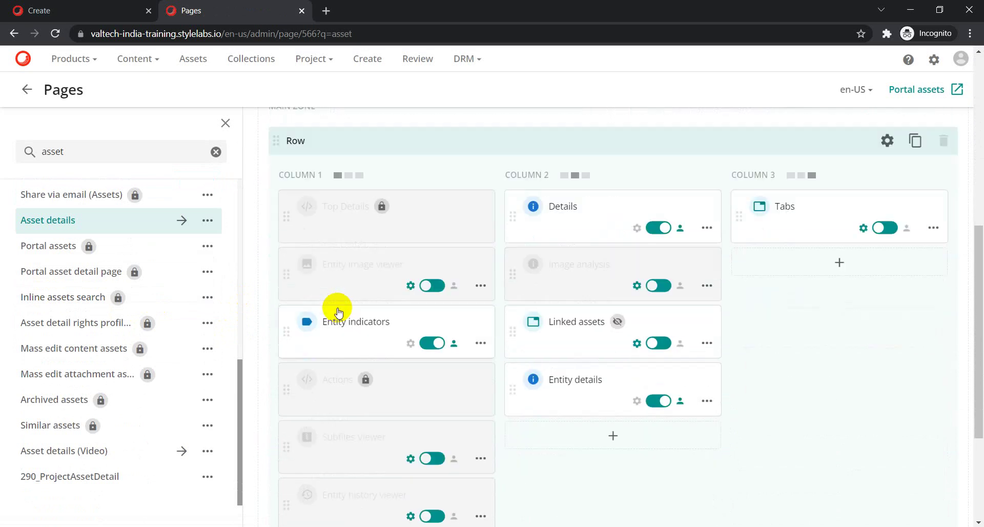
pyautogui.scroll(3, 338, 310)
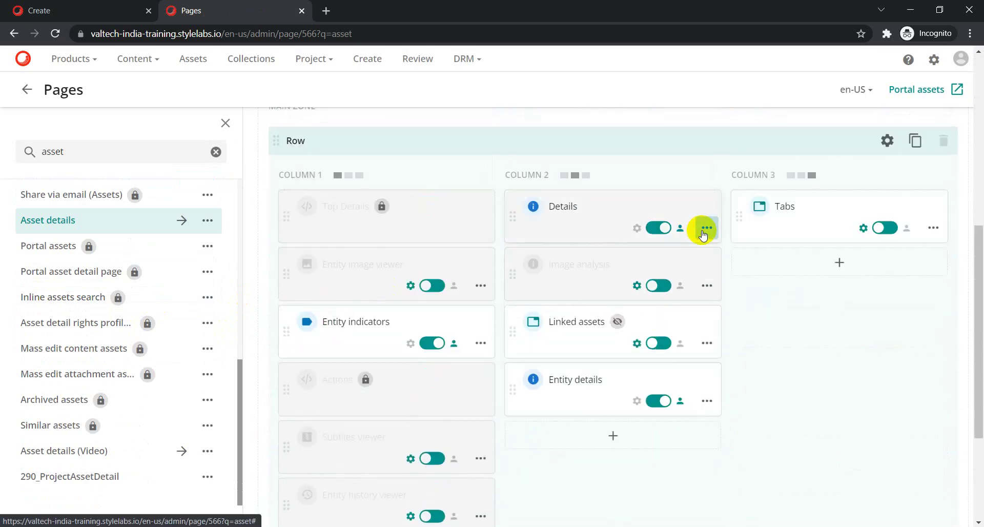
pyautogui.click(705, 228)
pyautogui.click(657, 262)
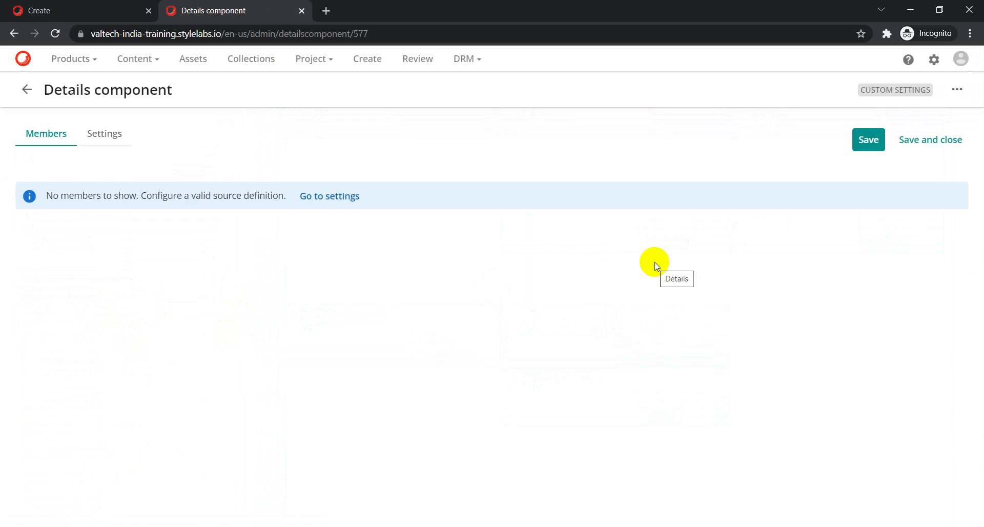
pyautogui.click(23, 92)
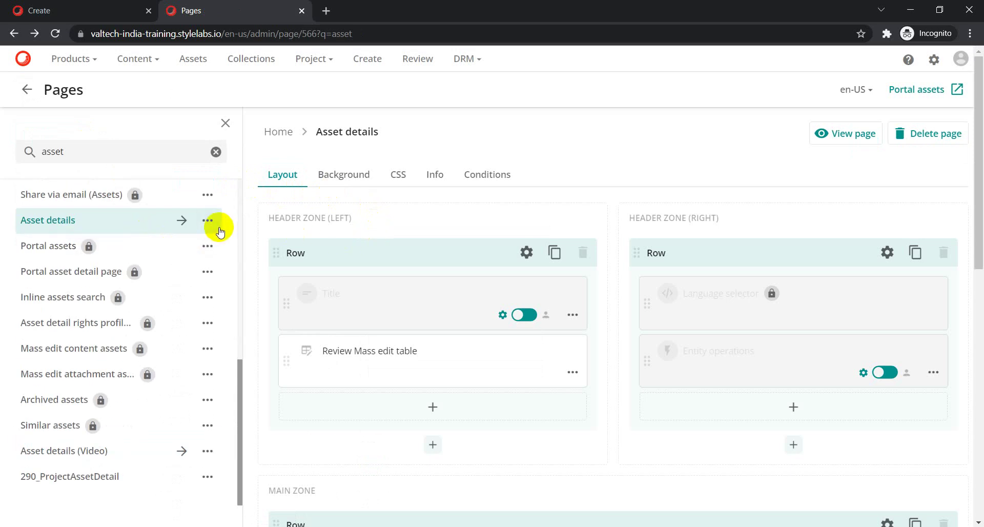
pyautogui.click(85, 11)
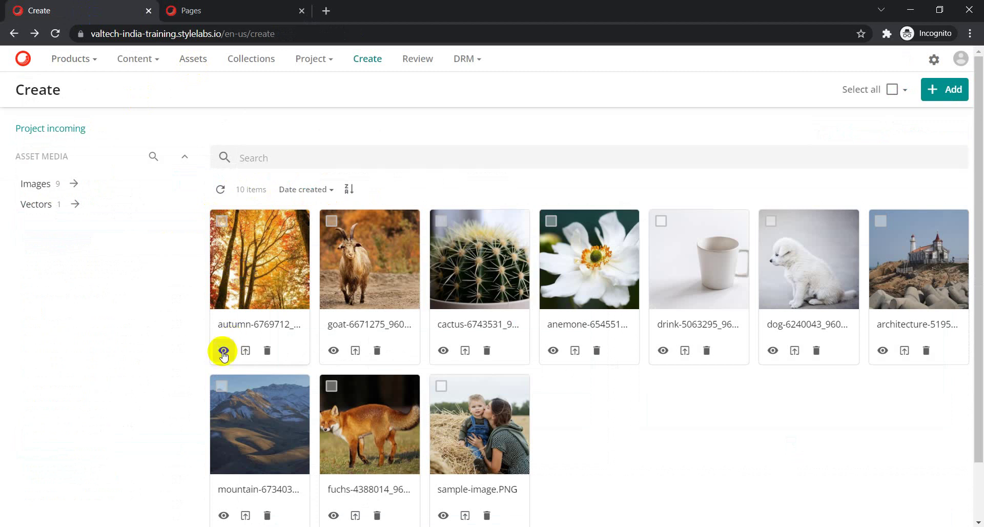
pyautogui.click(239, 277)
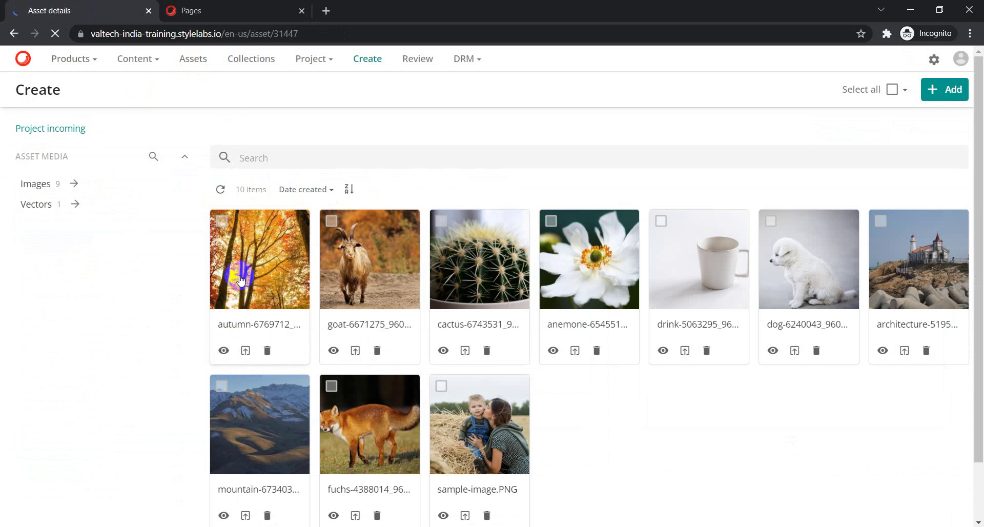
pyautogui.click(12, 35)
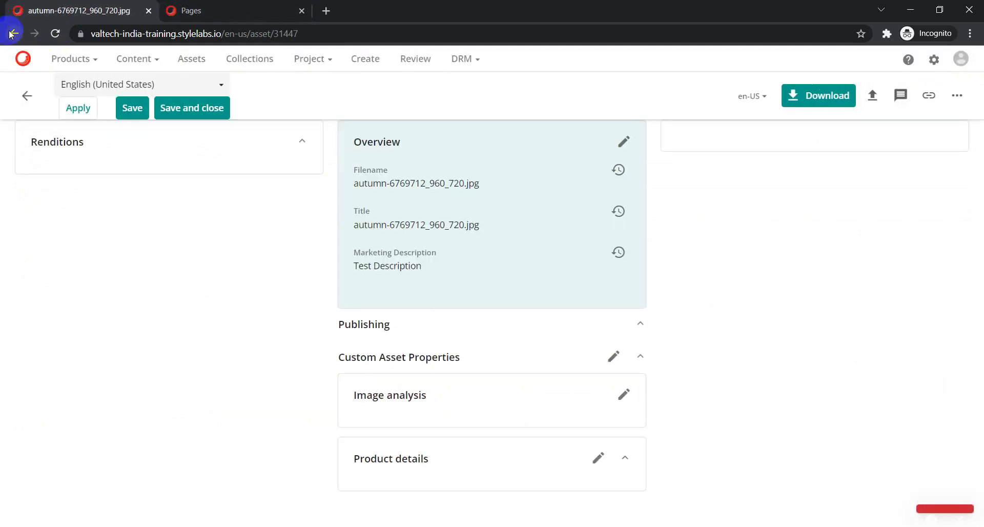
pyautogui.click(228, 10)
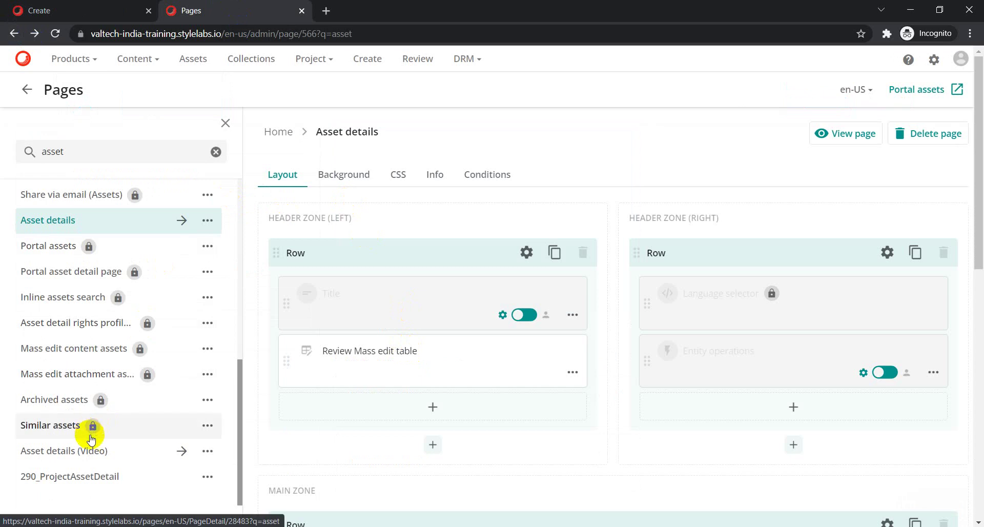
# Open and review the Asset page's layout, then focus the page search.
pyautogui.scroll(4, 91, 439)
pyautogui.click(34, 284)
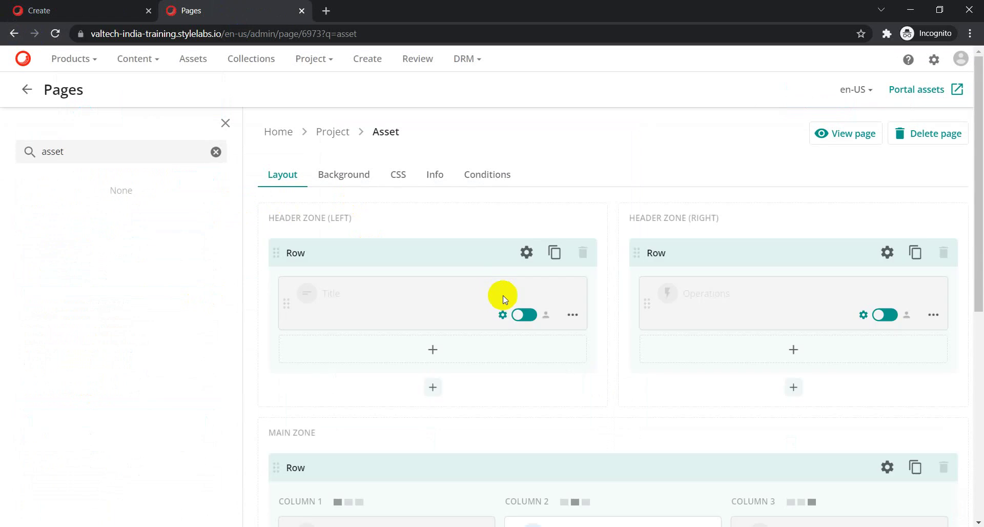
pyautogui.scroll(-3, 392, 365)
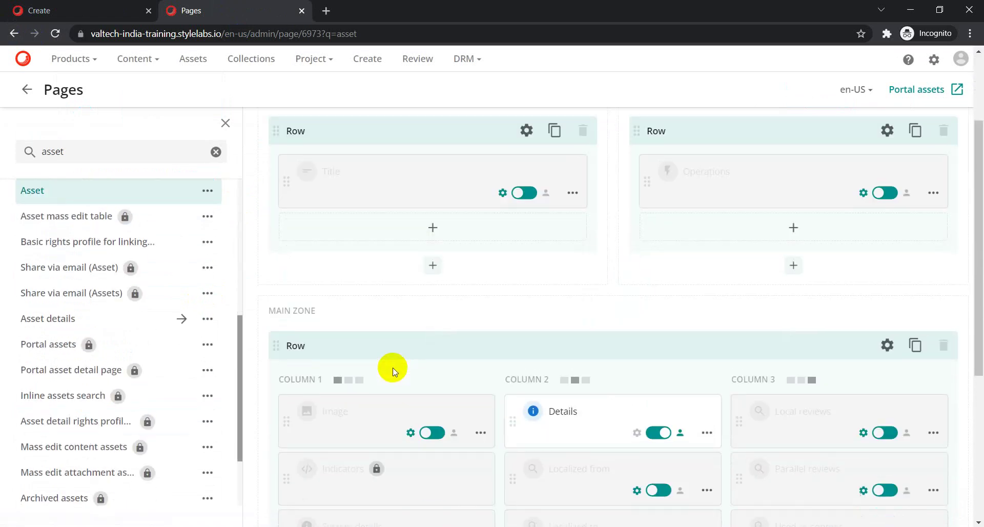
pyautogui.scroll(-4, 392, 371)
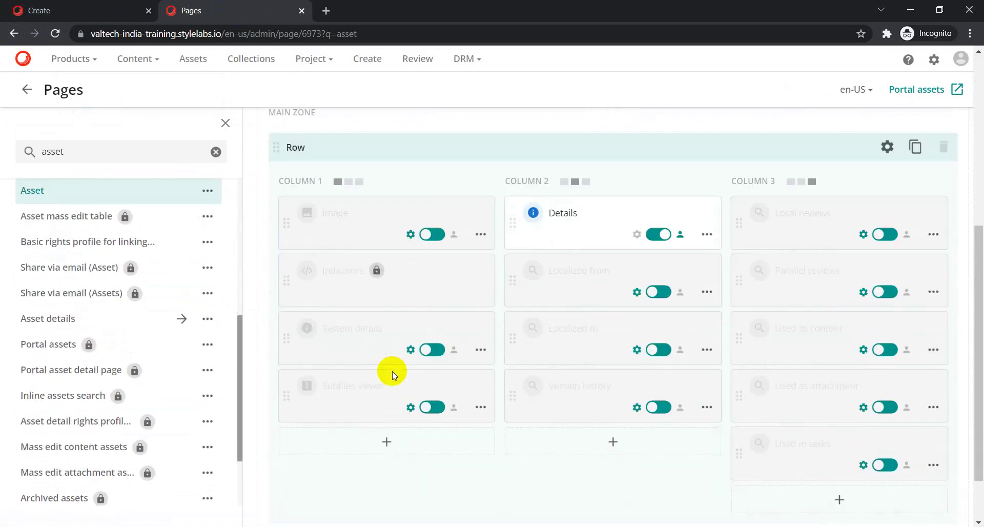
pyautogui.scroll(-1, 393, 374)
pyautogui.scroll(7, 394, 375)
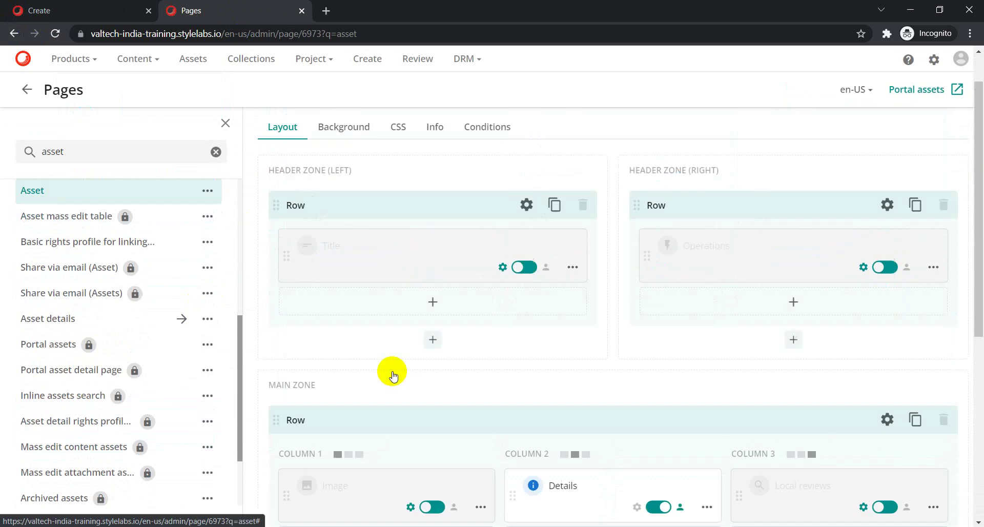
pyautogui.click(97, 155)
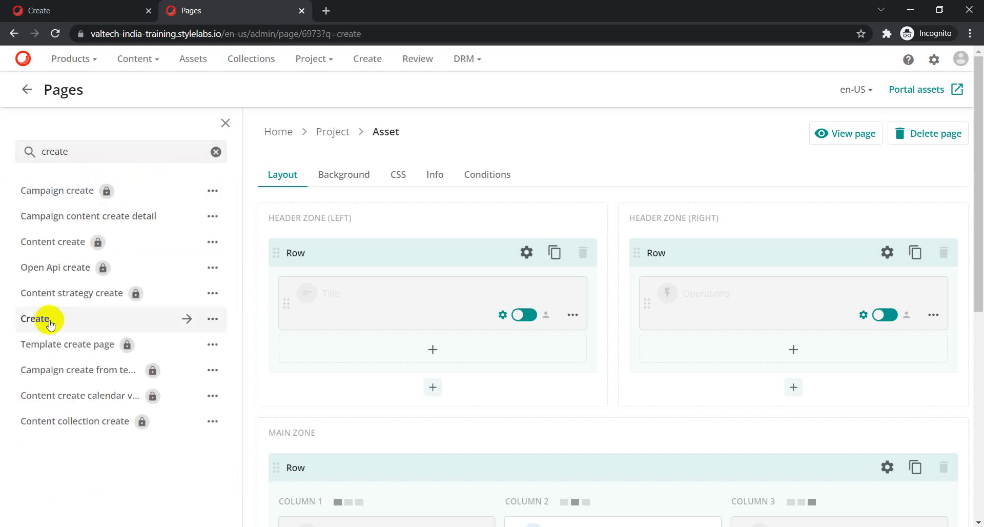
# Open the Create page layout and the Search component's options menu.
pyautogui.click(46, 320)
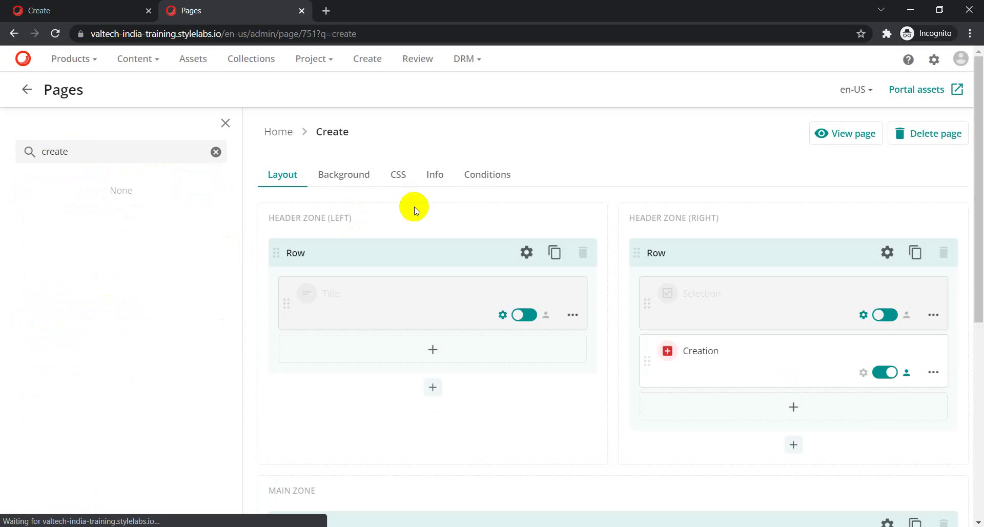
pyautogui.scroll(-7, 437, 220)
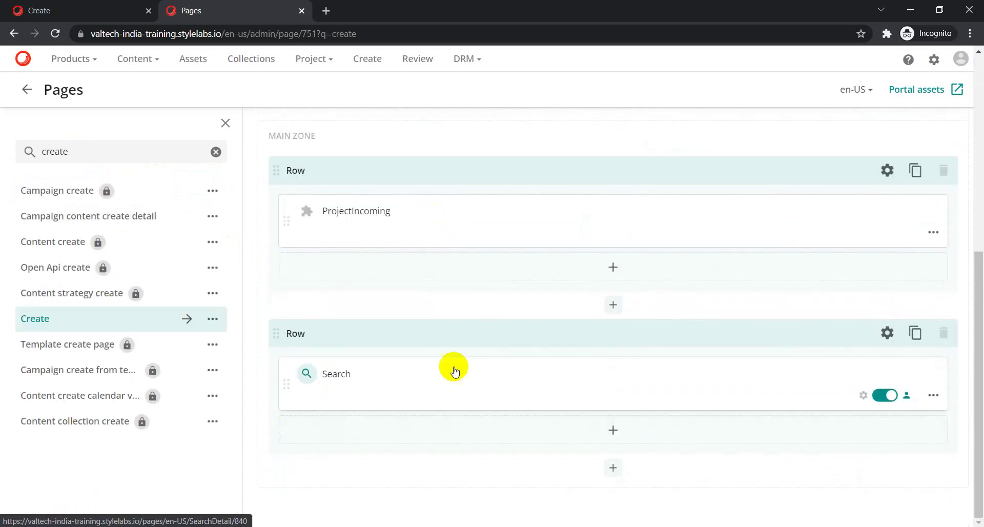
pyautogui.click(934, 396)
# Edit the Search component and show its Inline preview output fields: Title, Filename, Description.
pyautogui.click(875, 429)
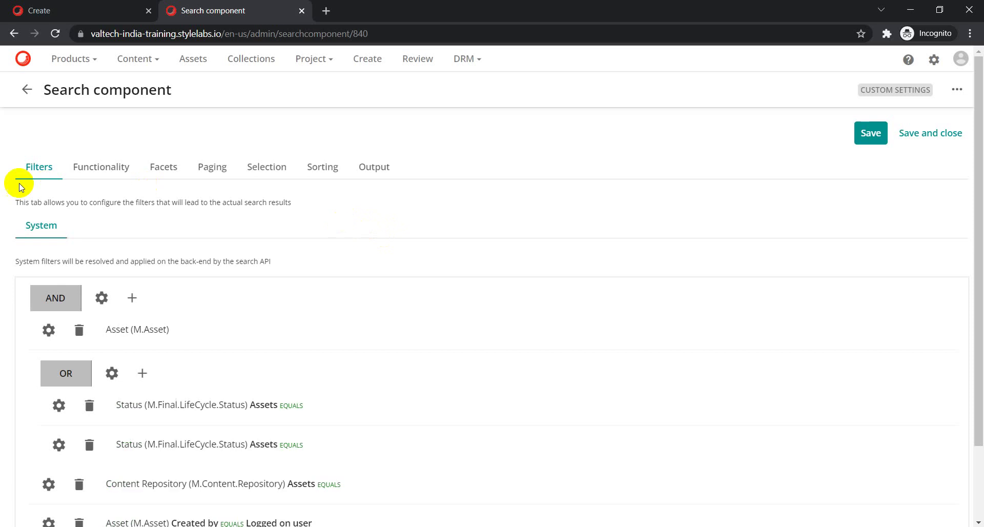
pyautogui.click(382, 173)
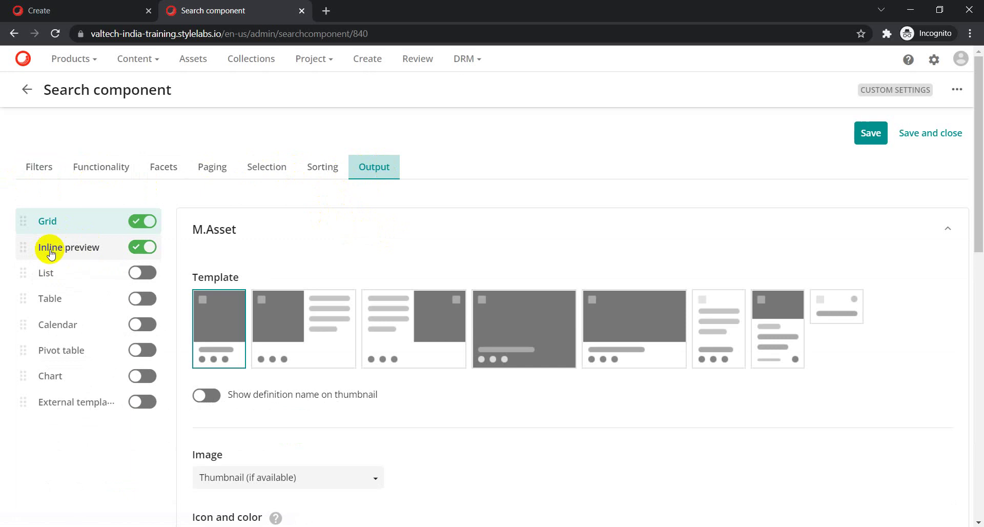
pyautogui.click(68, 249)
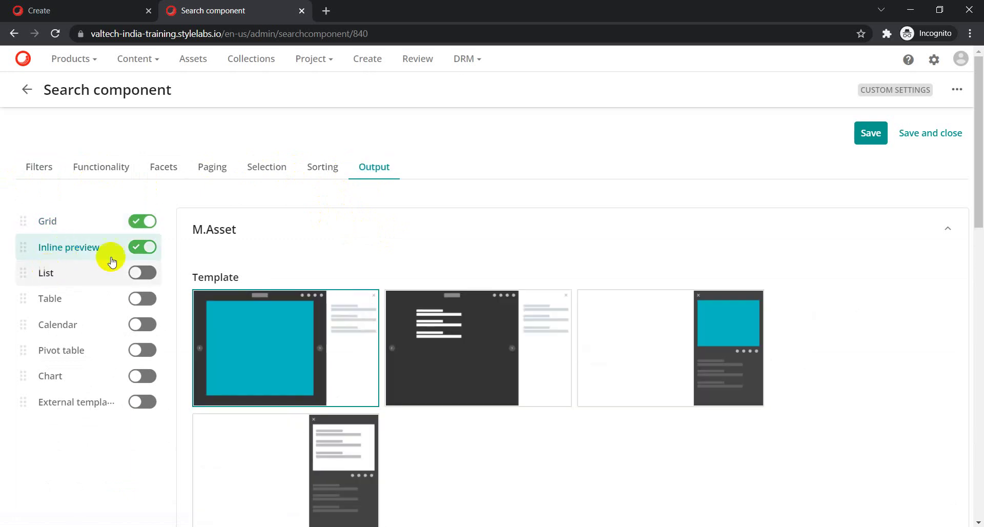
pyautogui.scroll(-2, 287, 302)
pyautogui.scroll(-7, 305, 303)
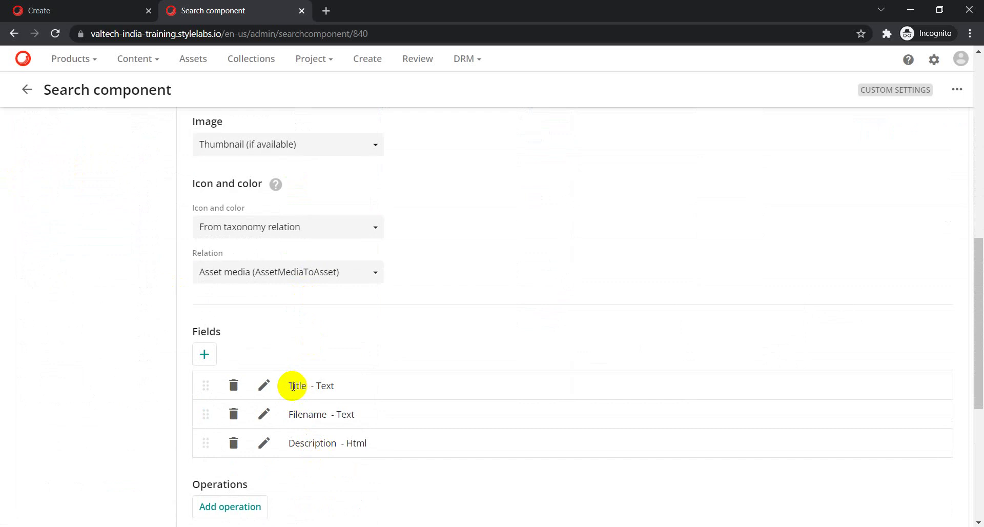
# Open the autumn asset's flyout in edit mode, then return to the Search component's Fields settings.
pyautogui.click(87, 10)
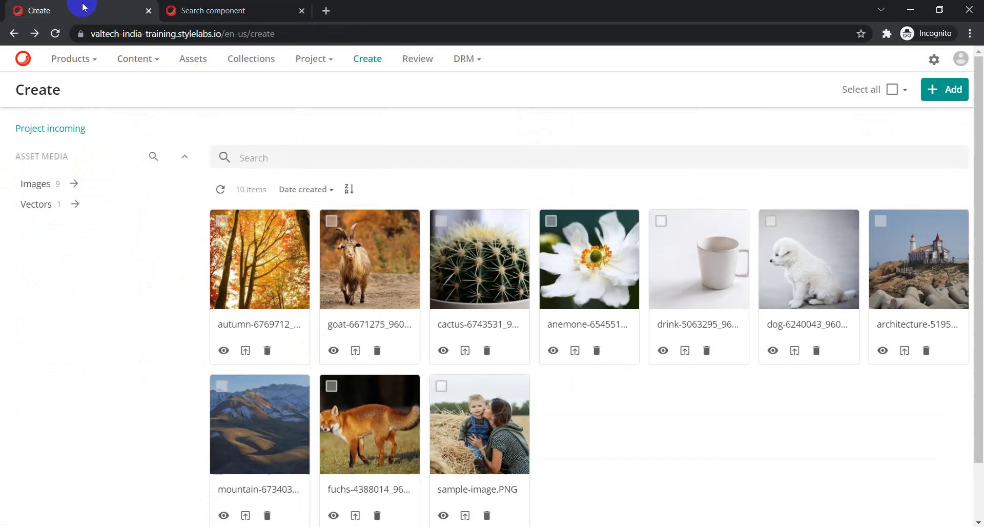
pyautogui.click(224, 351)
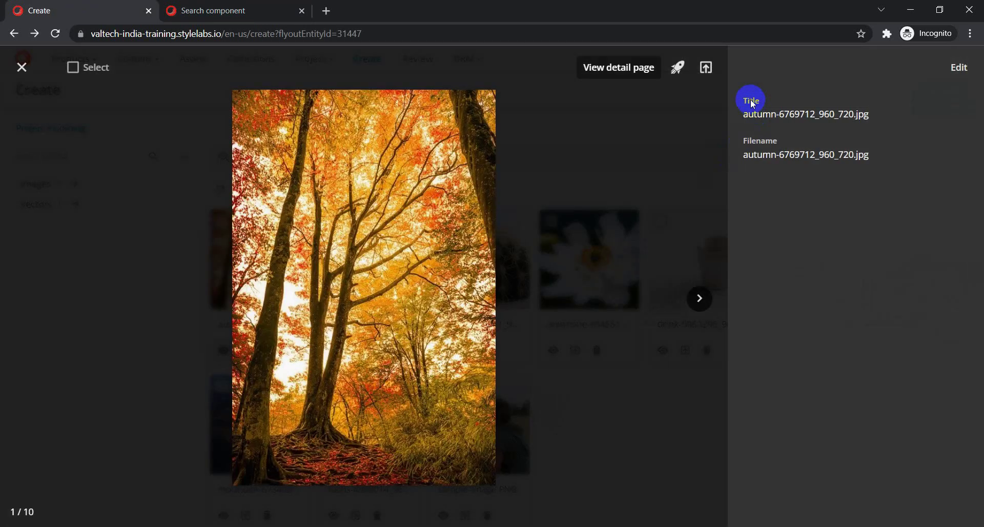
pyautogui.click(959, 67)
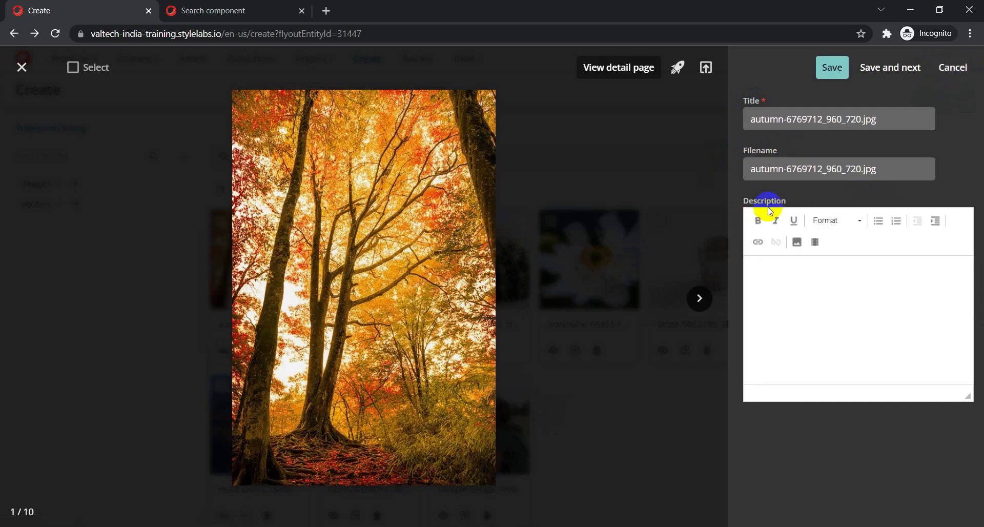
pyautogui.click(200, 11)
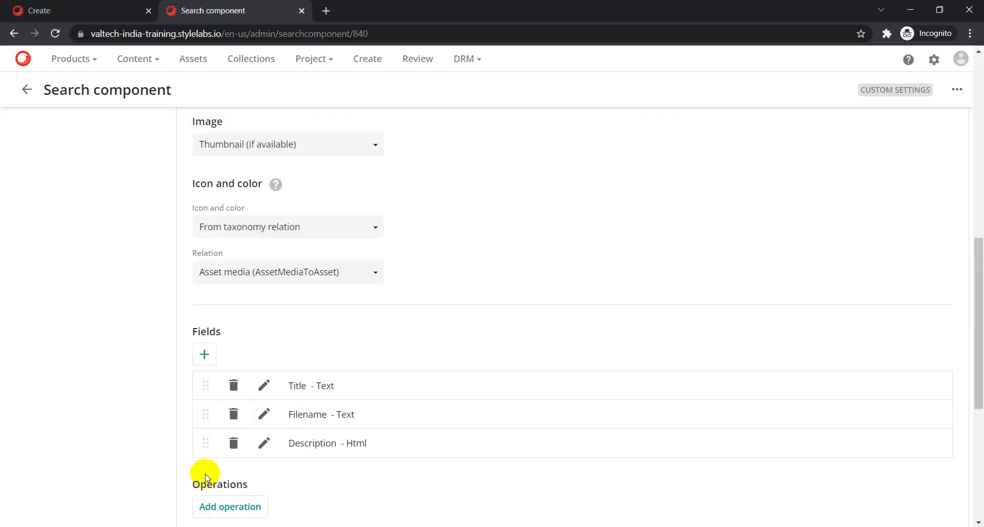
# Add Marketing Description as a new inline preview field and save it.
pyautogui.click(205, 354)
pyautogui.scroll(-2, 398, 402)
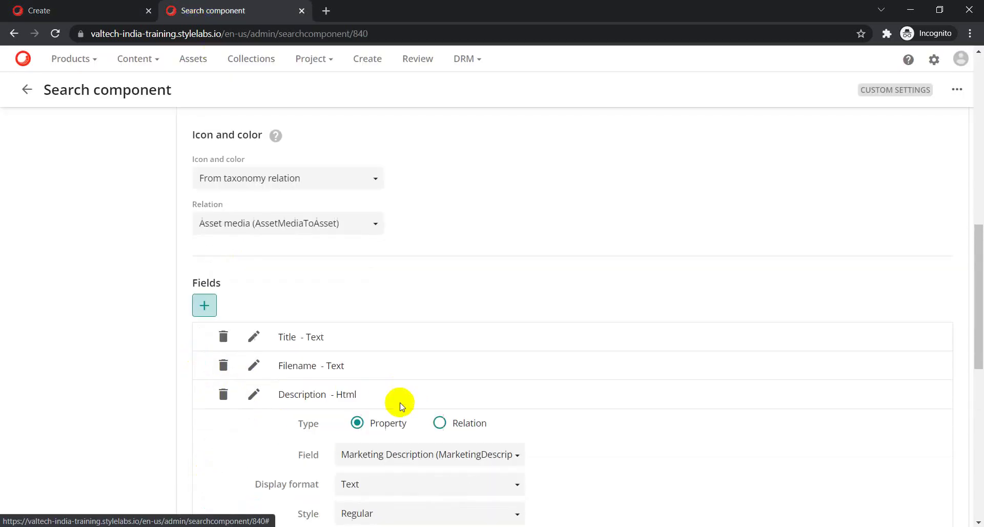
pyautogui.scroll(-2, 429, 379)
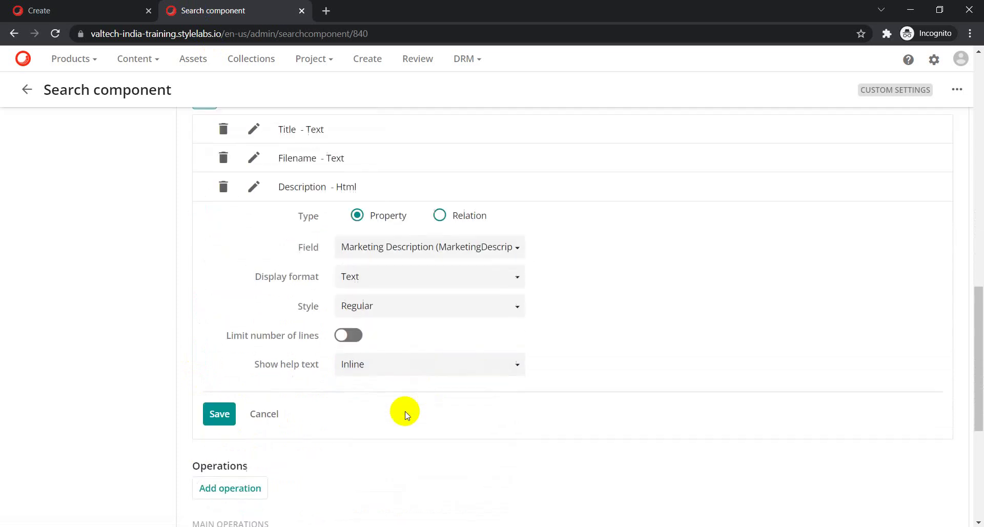
pyautogui.click(216, 412)
pyautogui.scroll(1, 246, 225)
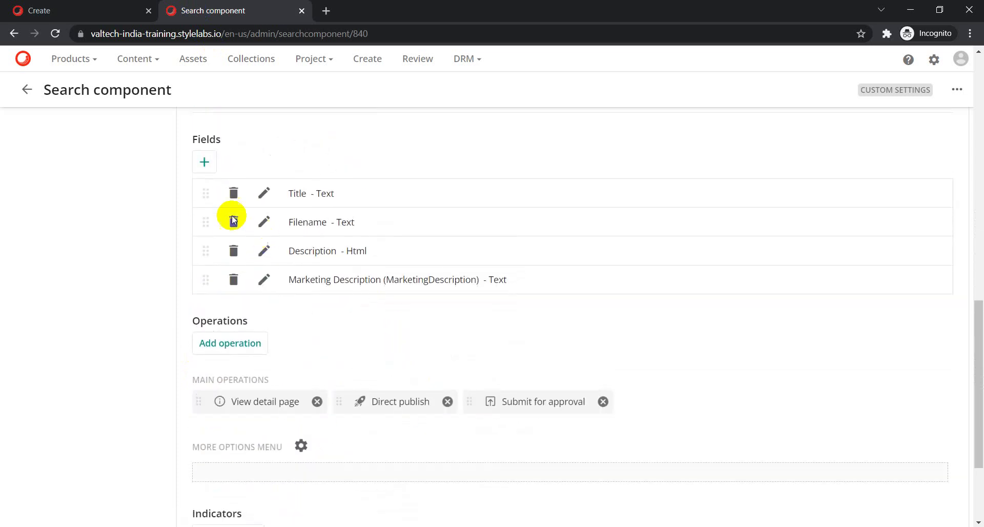
# Add Asset Description as another preview field, then save and close the search component.
pyautogui.click(203, 162)
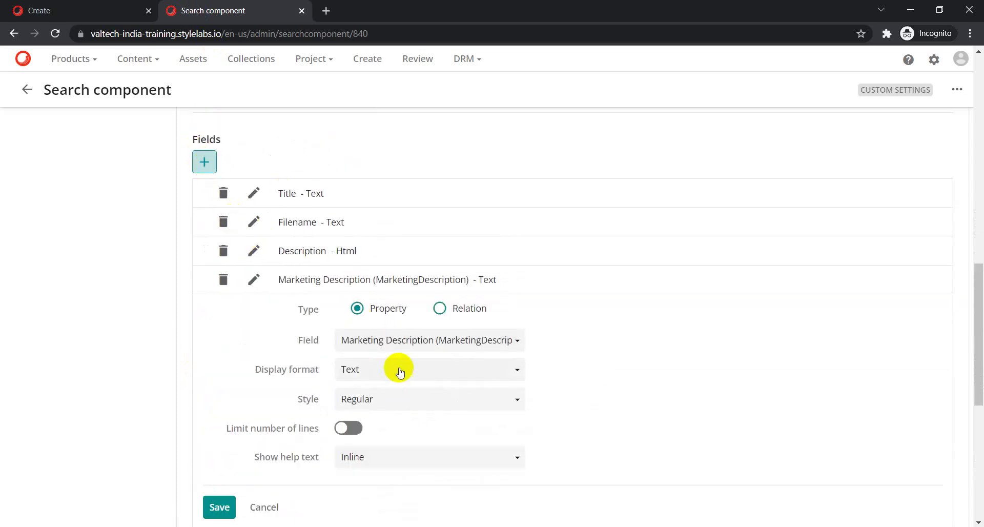
pyautogui.click(424, 345)
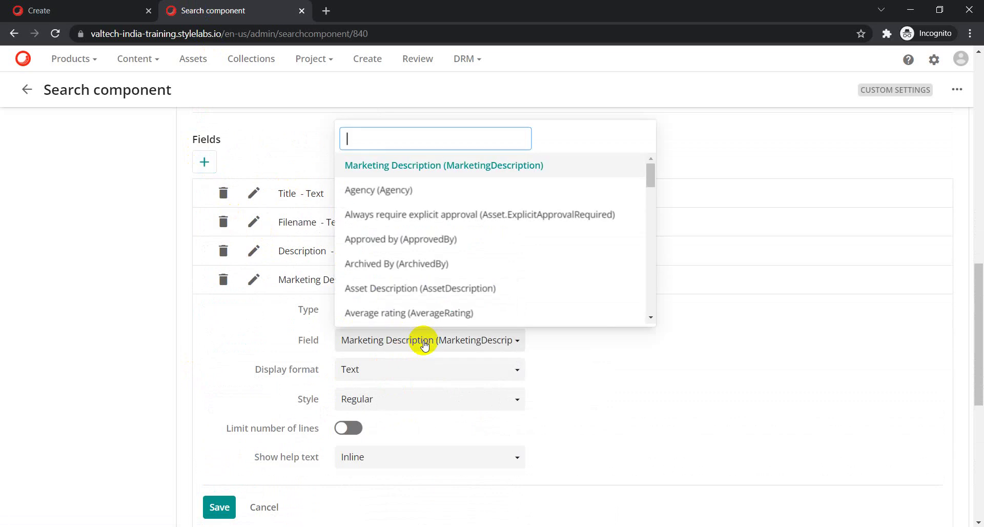
pyautogui.write('A')
pyautogui.click(388, 289)
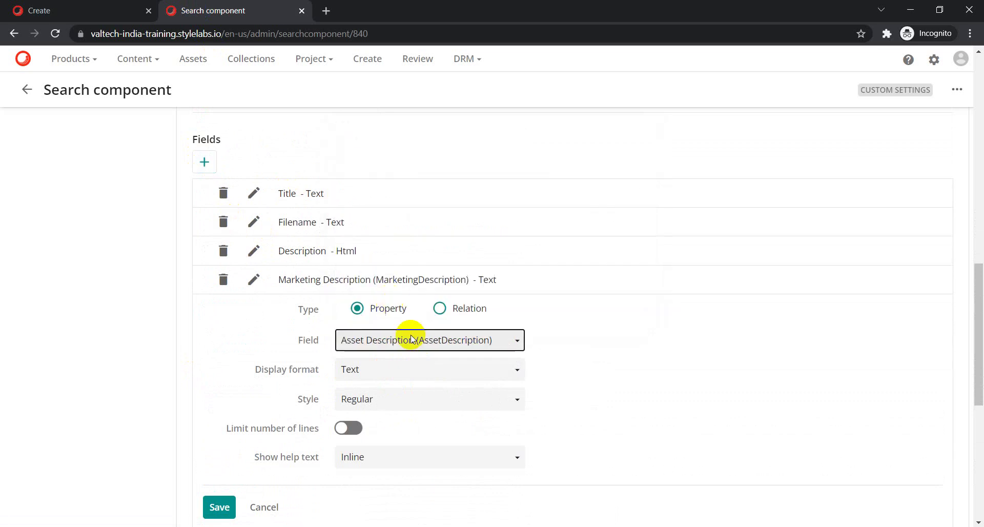
pyautogui.click(220, 507)
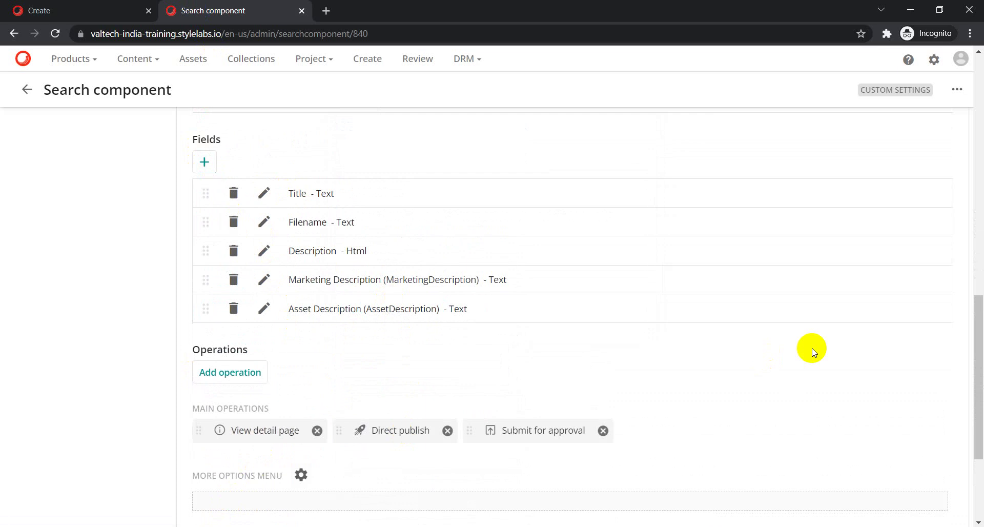
pyautogui.scroll(12, 813, 351)
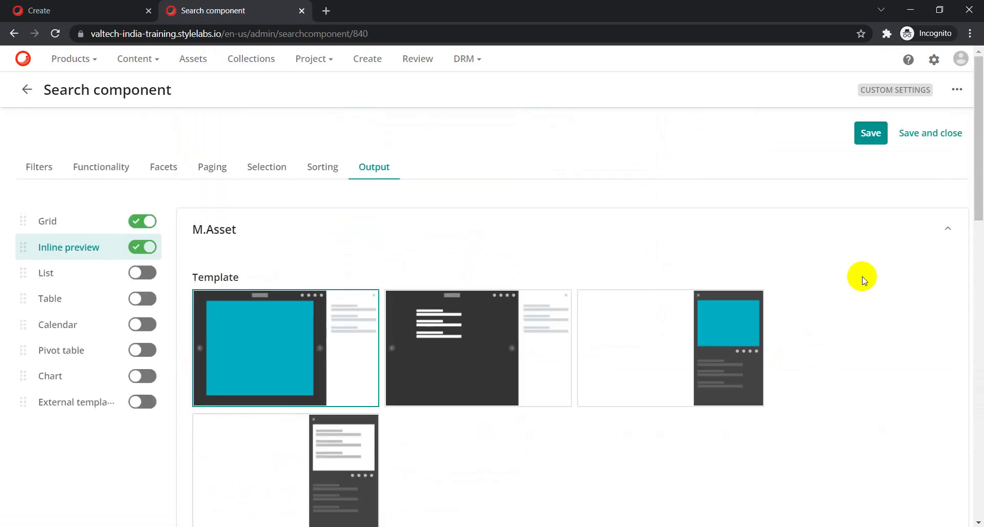
pyautogui.click(916, 148)
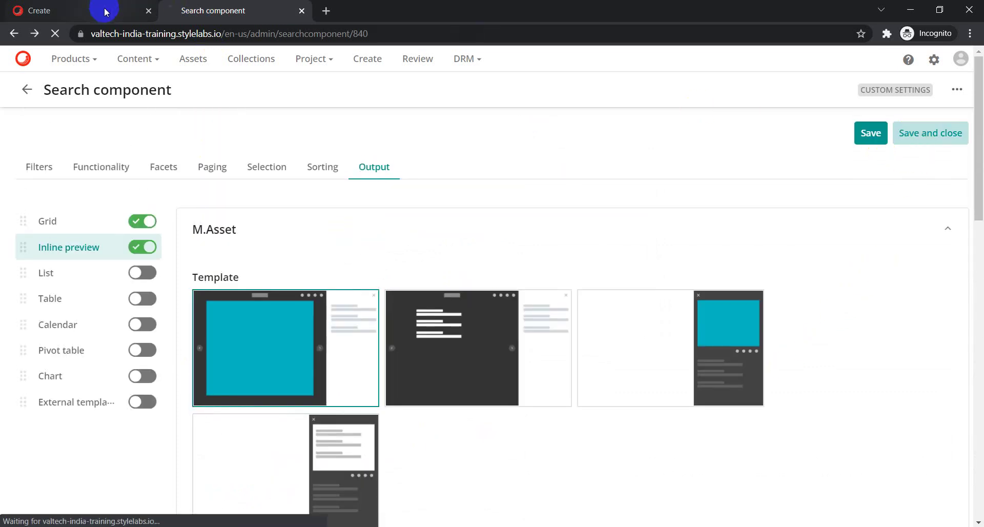
# Close the asset viewer on the Create page and reload the page.
pyautogui.click(82, 9)
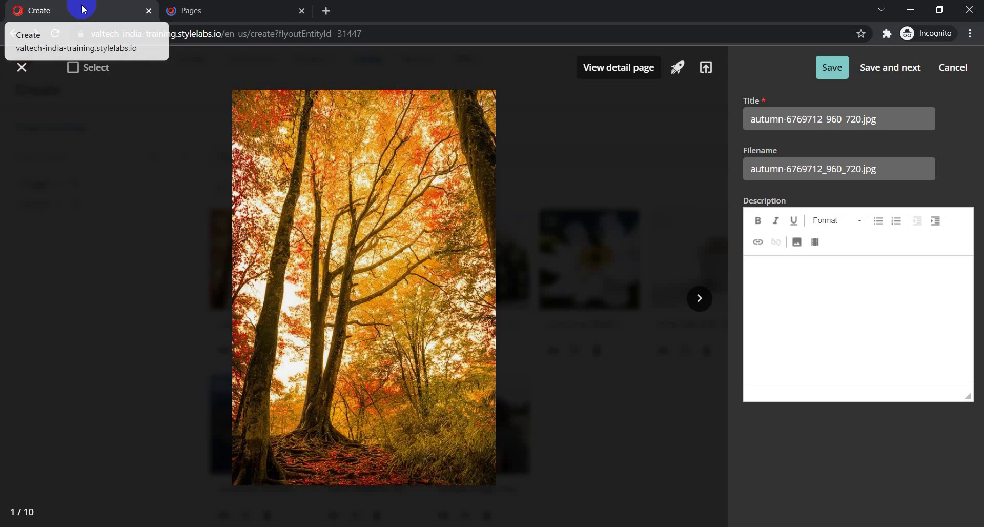
pyautogui.click(22, 67)
pyautogui.click(215, 33)
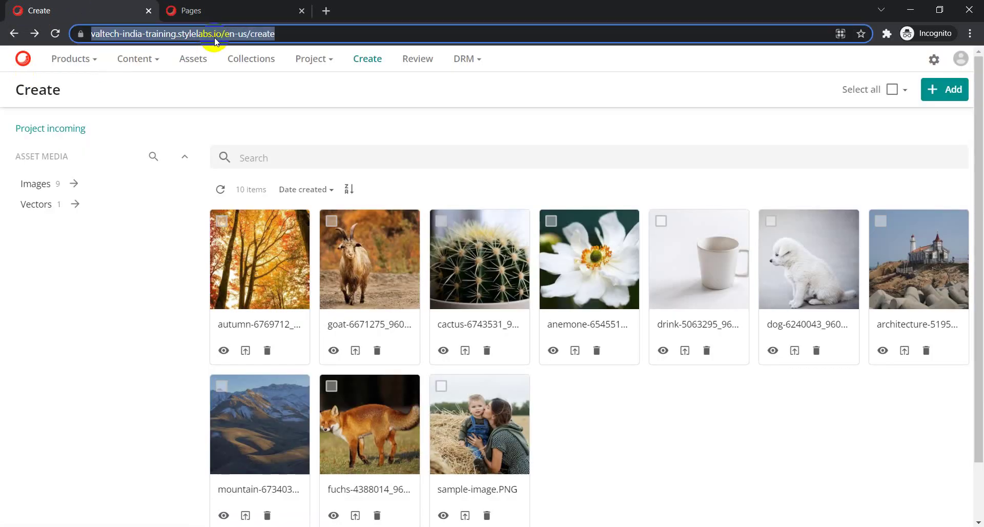
pyautogui.press('Return')
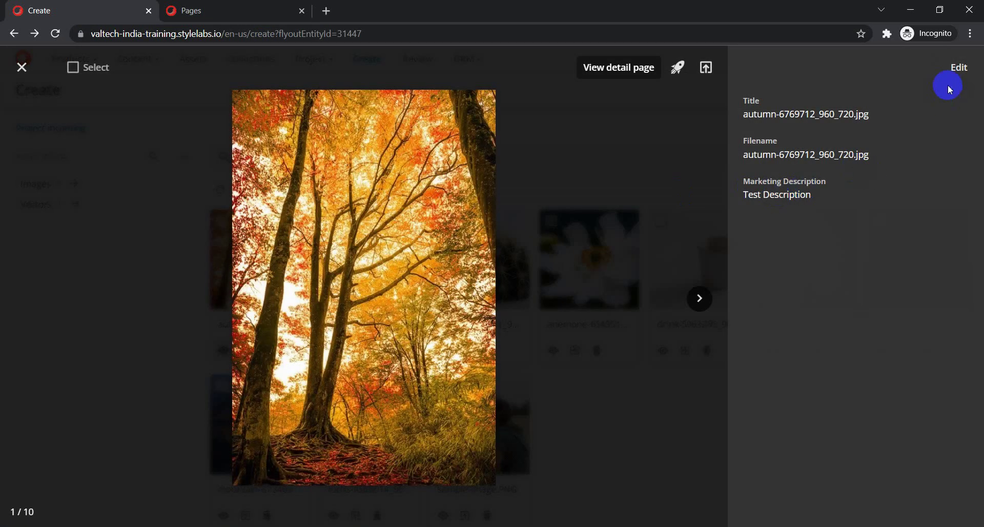
# Check the autumn asset's edit panel shows Marketing Description 'Test Description', then close the preview.
pyautogui.click(958, 68)
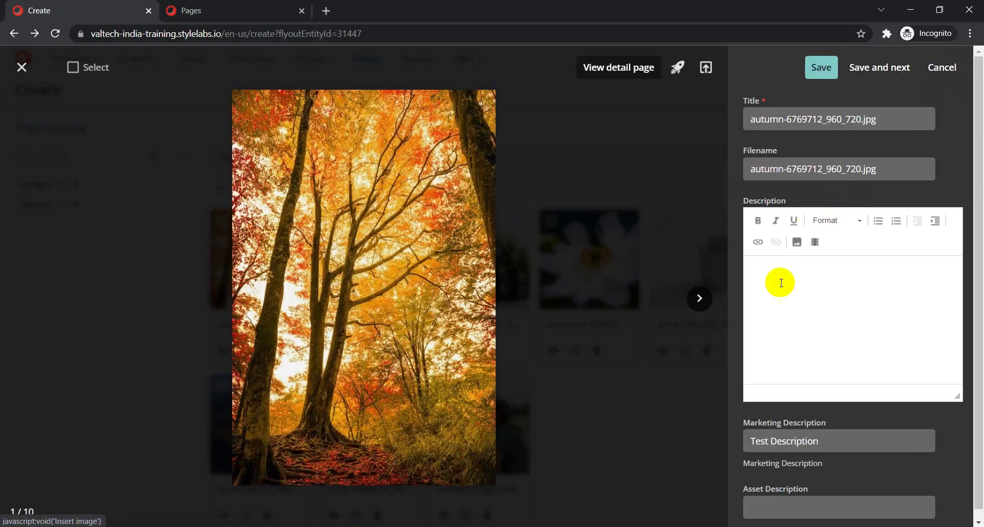
pyautogui.click(764, 481)
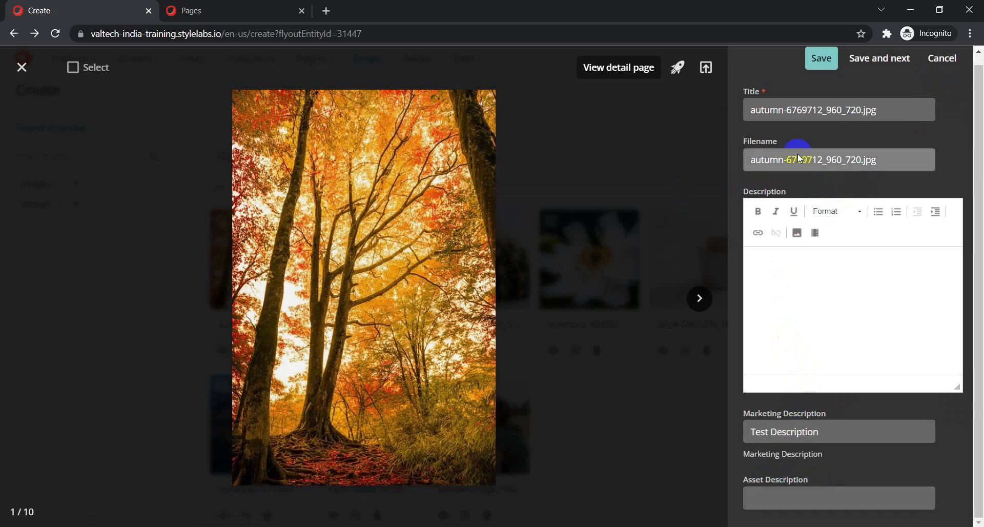
pyautogui.click(819, 194)
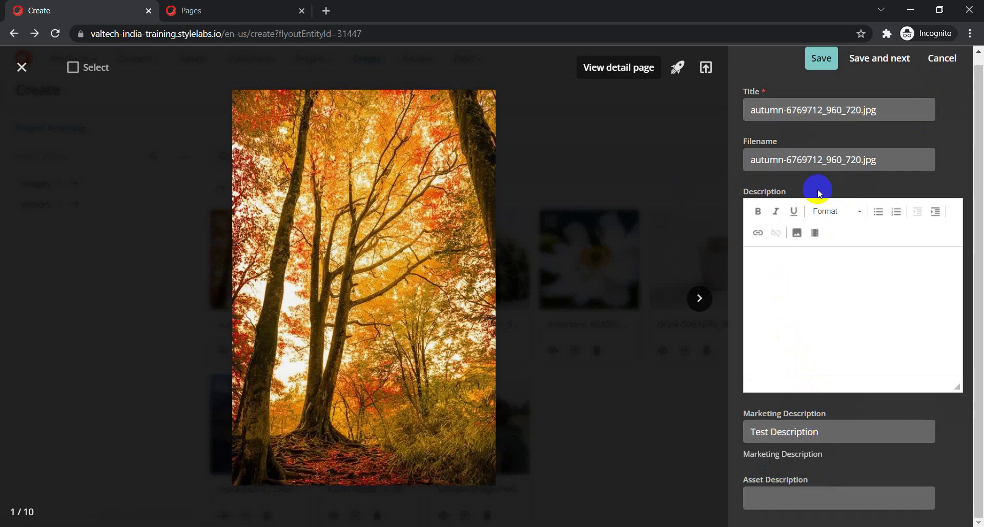
pyautogui.click(832, 478)
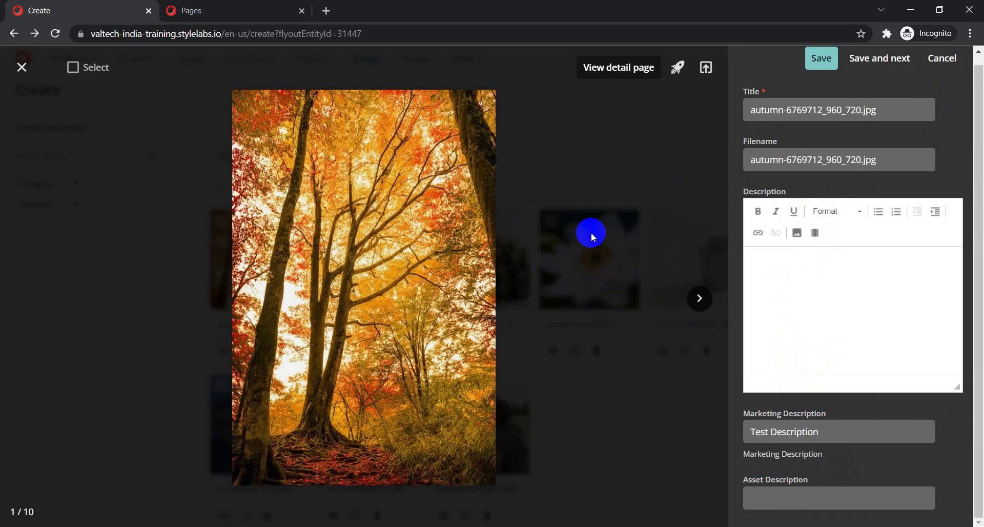
pyautogui.click(21, 67)
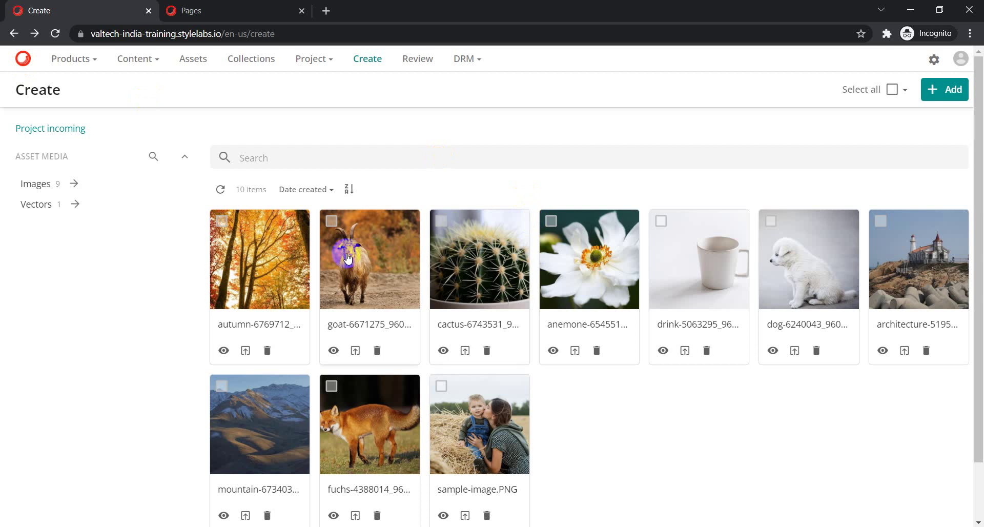
pyautogui.click(272, 269)
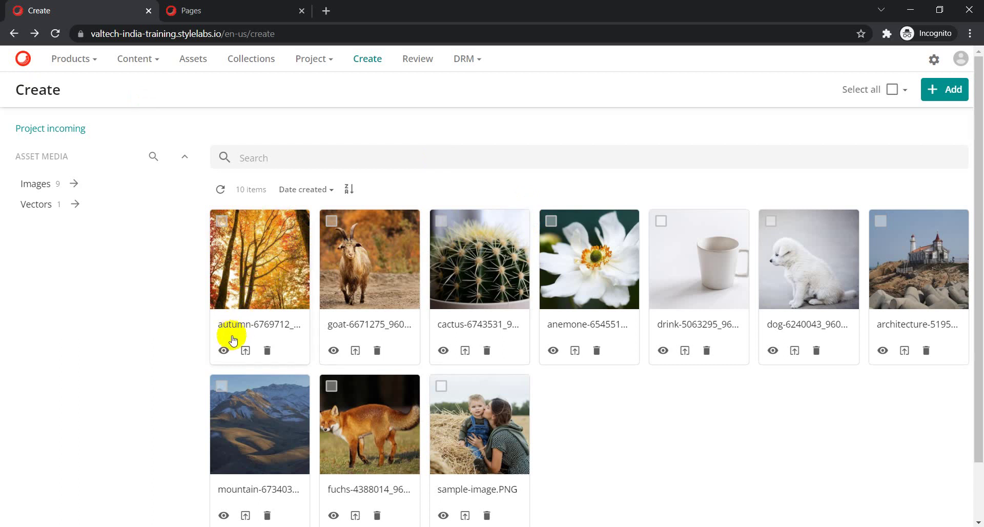
pyautogui.click(224, 351)
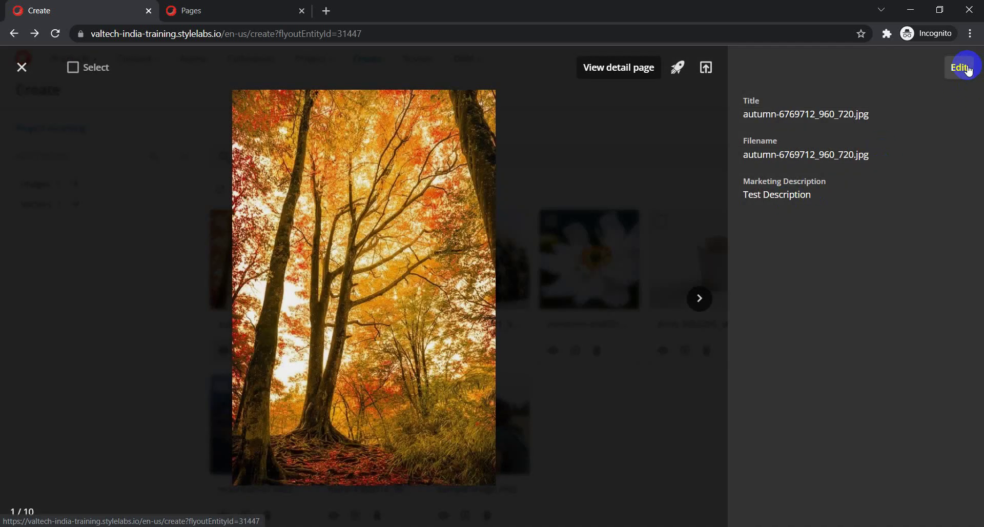
pyautogui.click(963, 68)
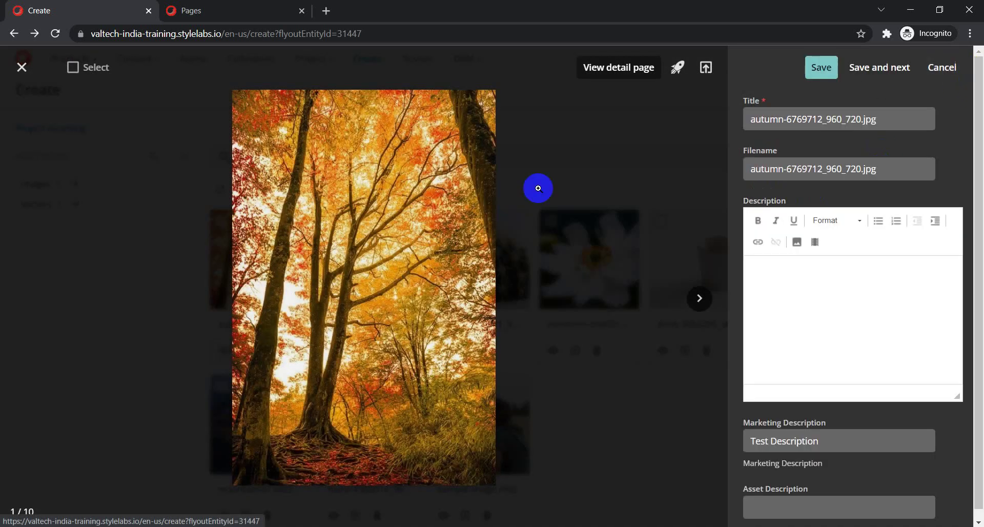
pyautogui.click(357, 295)
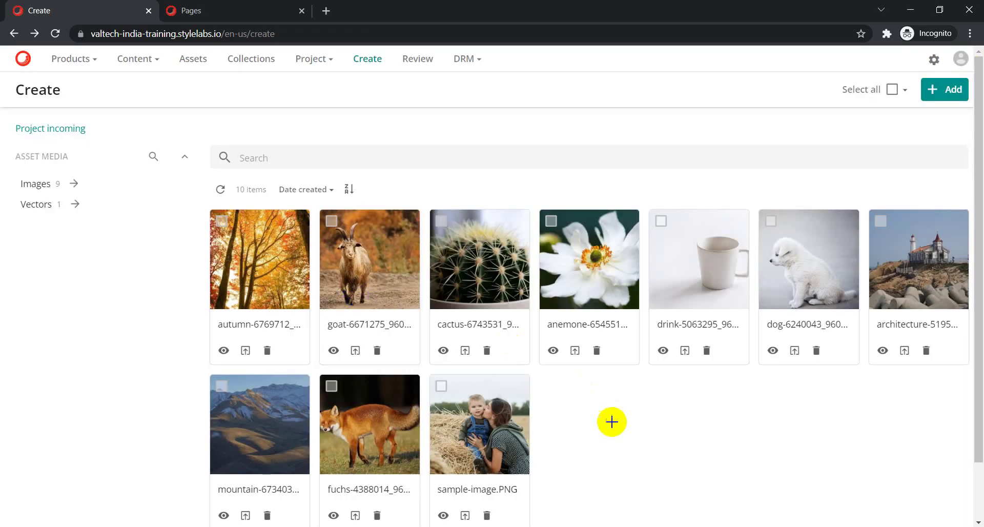